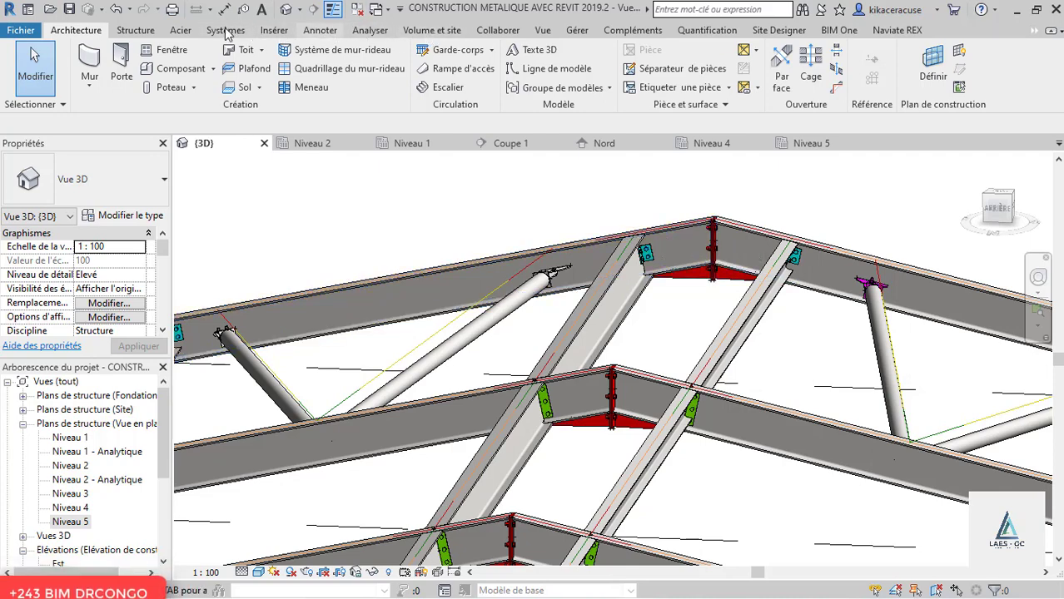
pyautogui.click(180, 30)
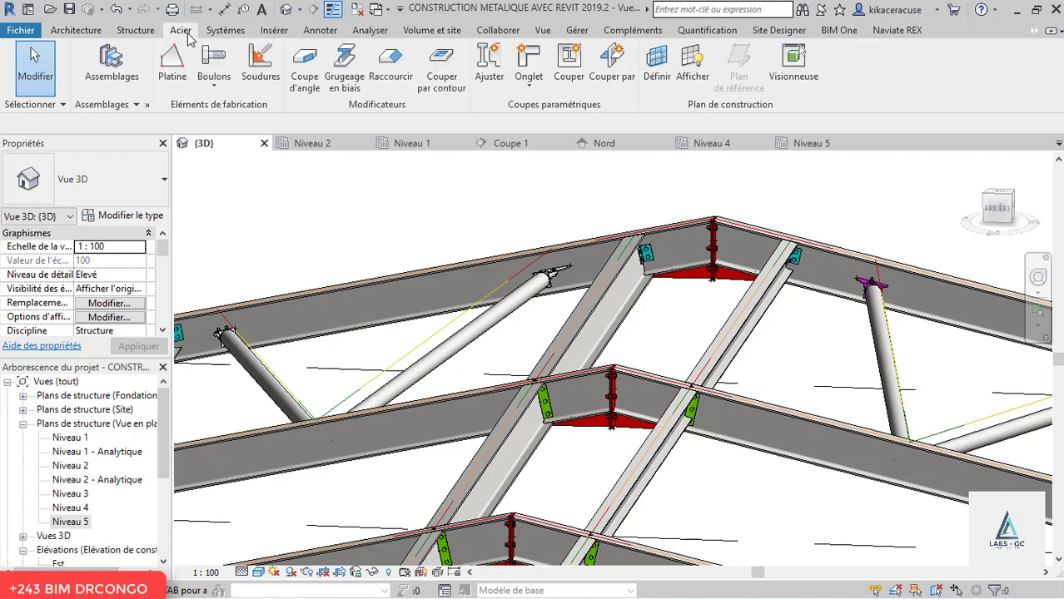
pyautogui.click(149, 33)
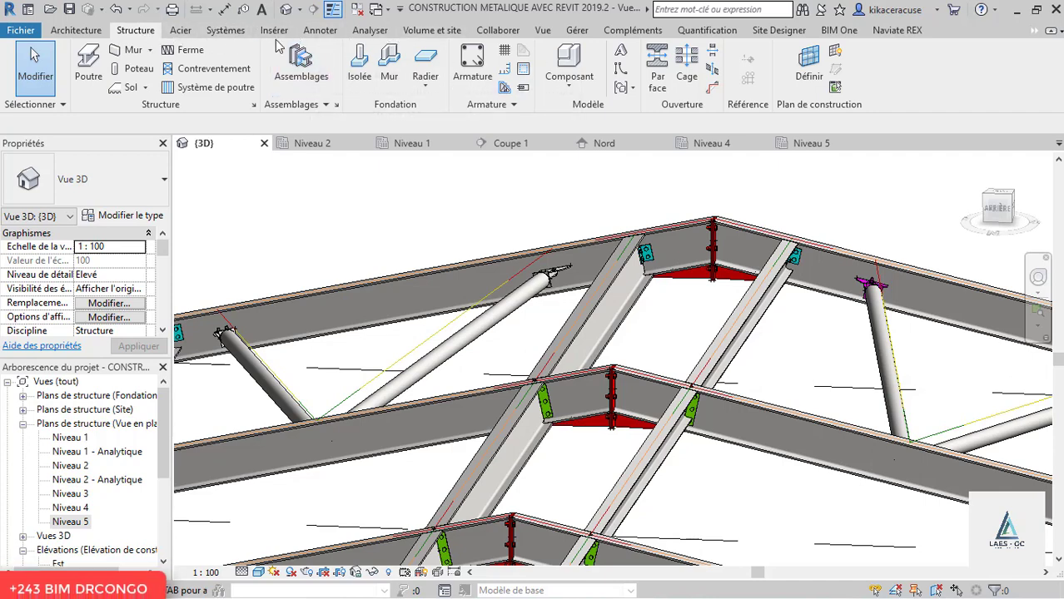
pyautogui.click(368, 32)
pyautogui.click(906, 103)
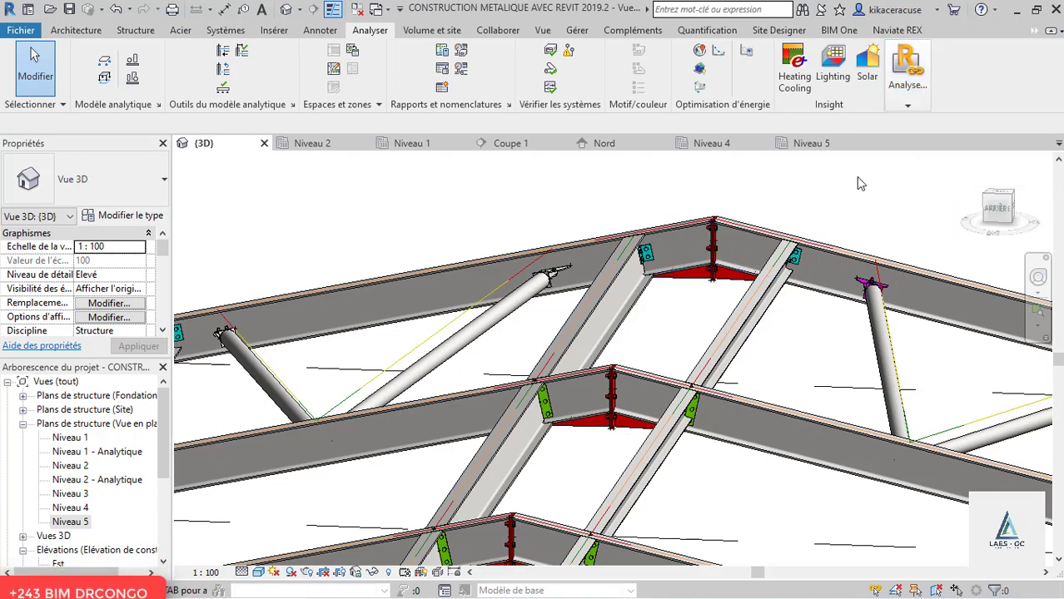
pyautogui.click(908, 105)
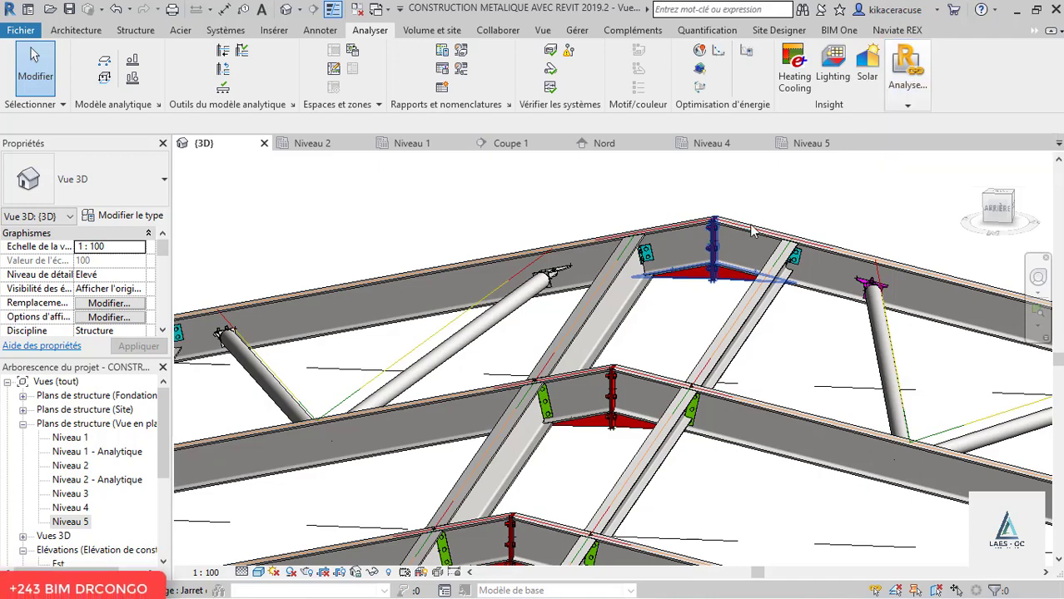
pyautogui.scroll(2, 751, 233)
pyautogui.click(700, 275)
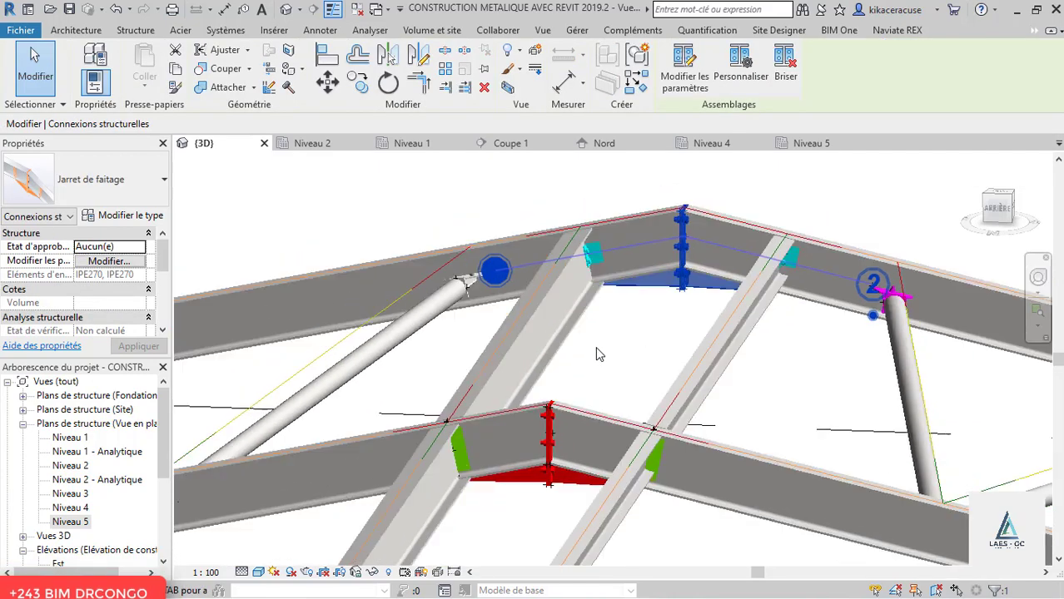
pyautogui.scroll(3, 687, 250)
pyautogui.press('Escape')
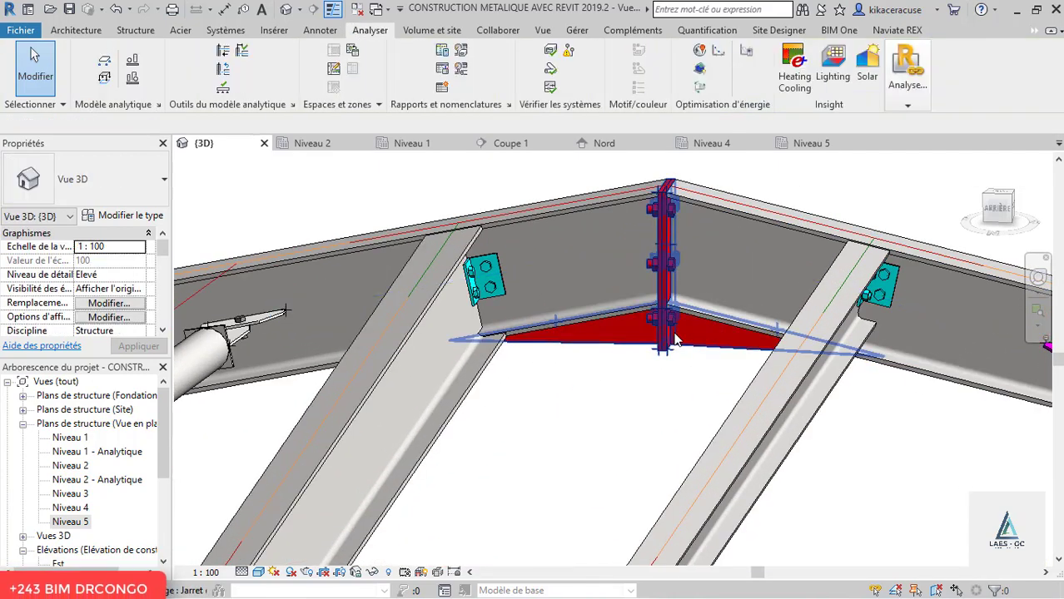
pyautogui.scroll(-2, 676, 340)
pyautogui.click(72, 31)
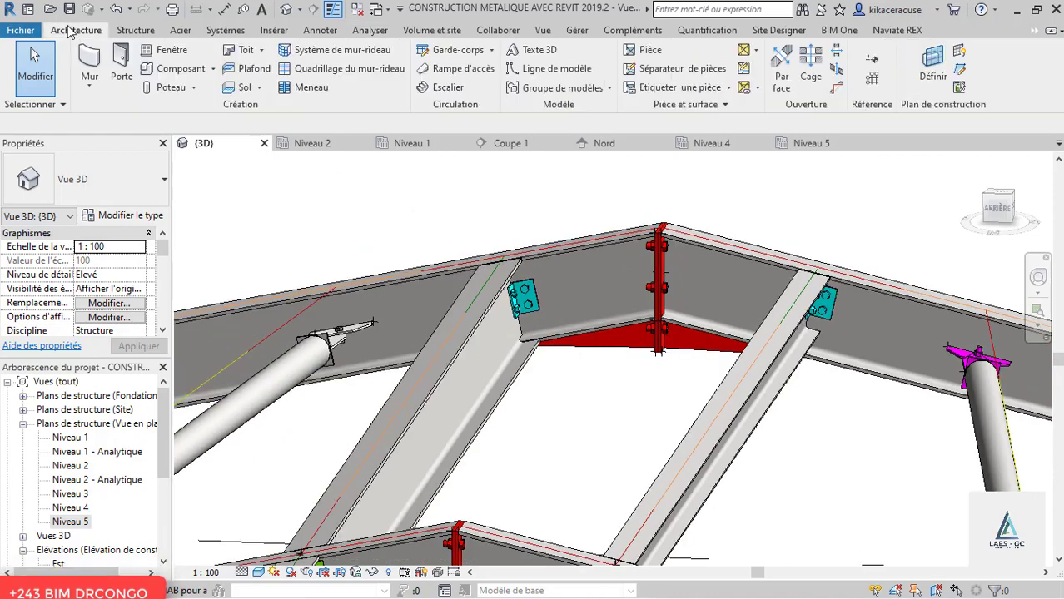
# Select the ridge haunch connection, open its parameters and set the haunch's flange plate width to 0.10, keeping flange thickness at 0.01
pyautogui.click(662, 352)
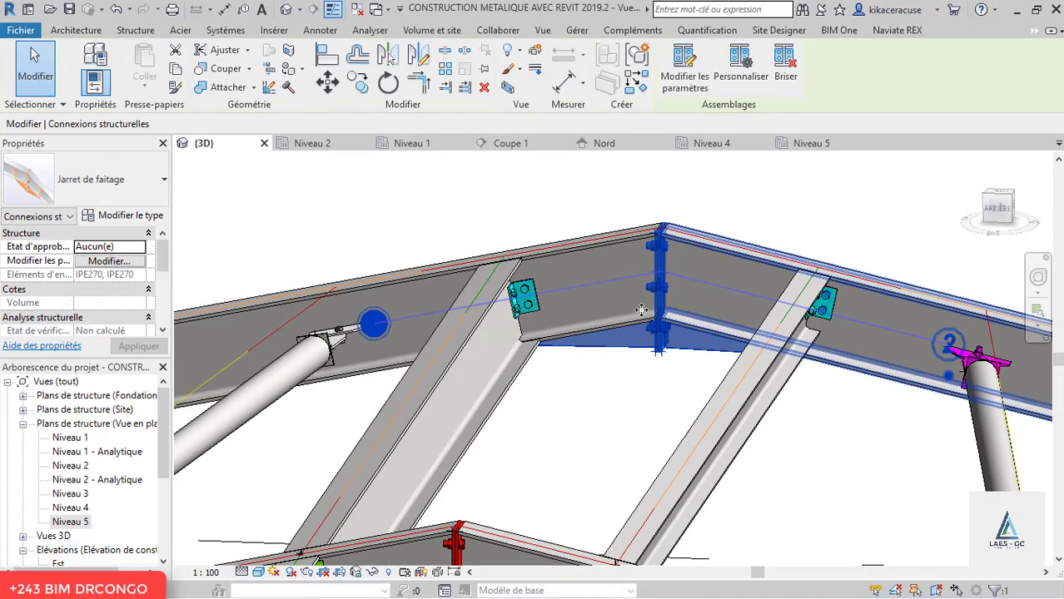
pyautogui.keyDown('shift'); pyautogui.moveTo(641, 310); pyautogui.dragTo(757, 388, button='middle'); pyautogui.keyUp('shift')
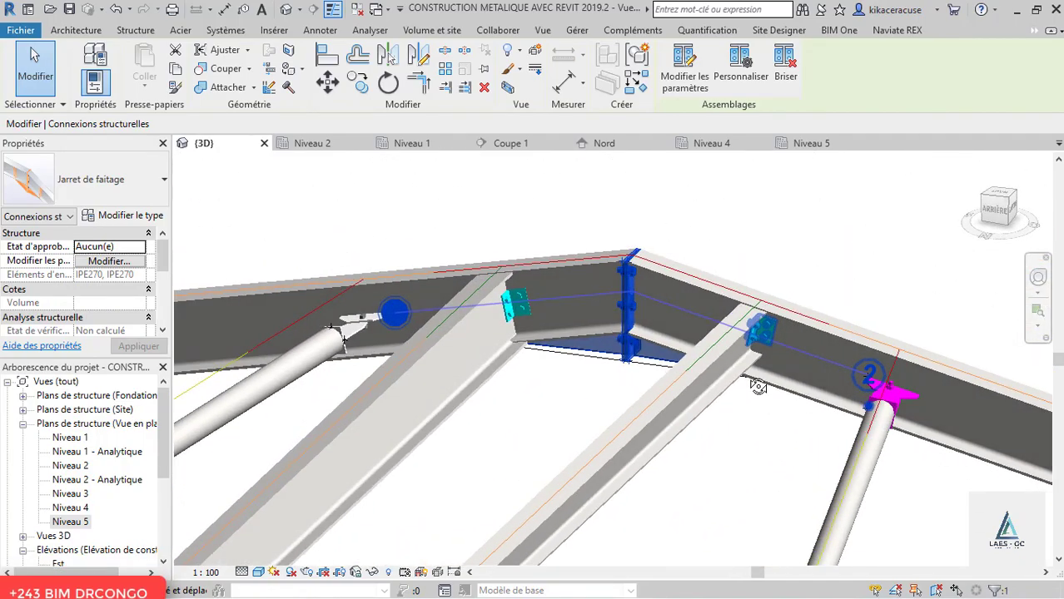
pyautogui.click(729, 251)
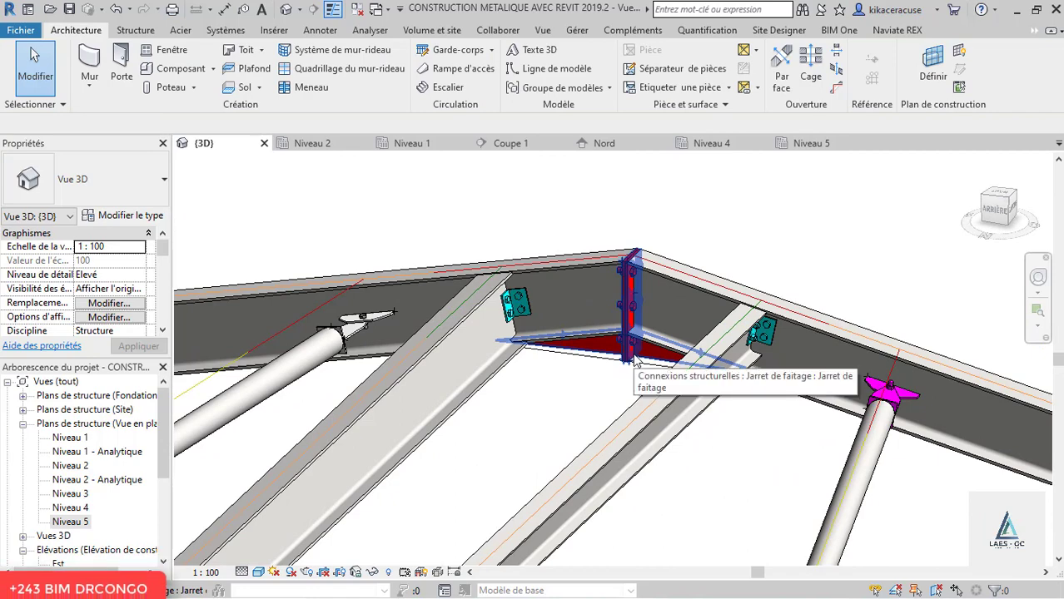
pyautogui.click(634, 359)
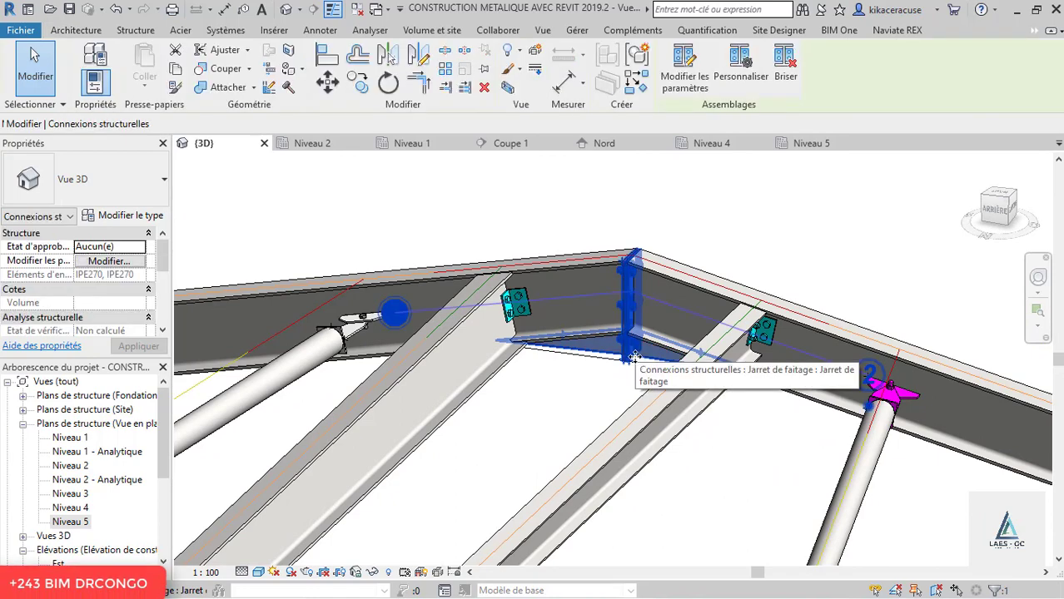
pyautogui.click(682, 89)
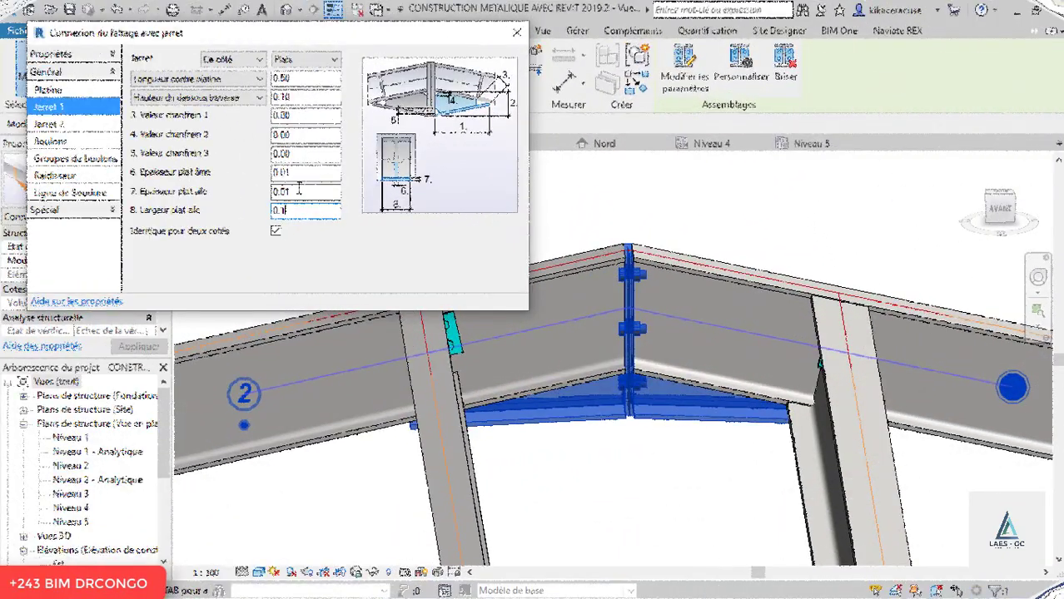
pyautogui.click(298, 190)
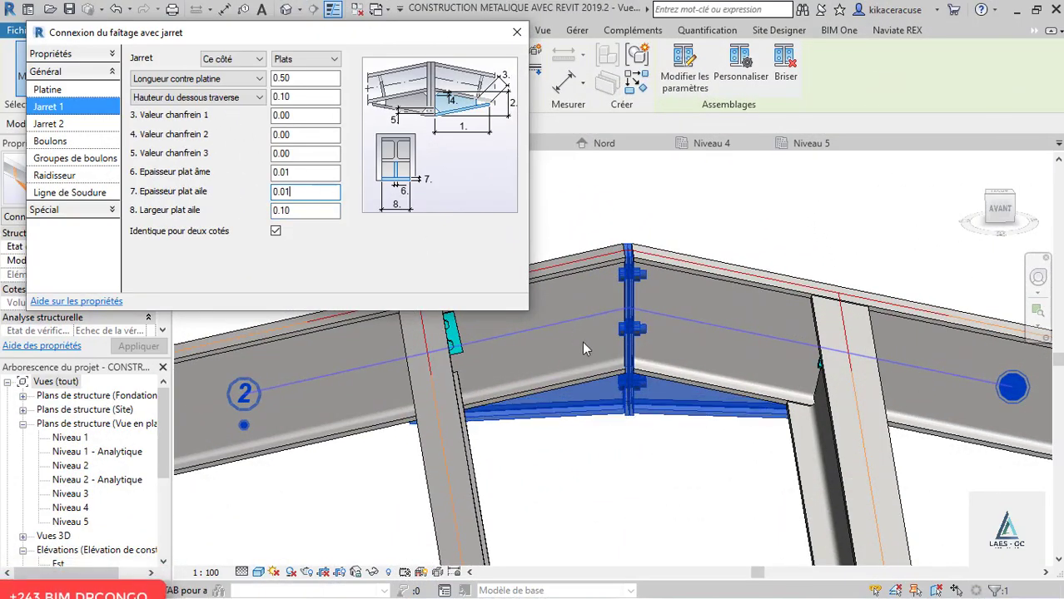
pyautogui.keyDown('shift'); pyautogui.moveTo(647, 361); pyautogui.dragTo(388, 240, button='middle'); pyautogui.keyUp('shift')
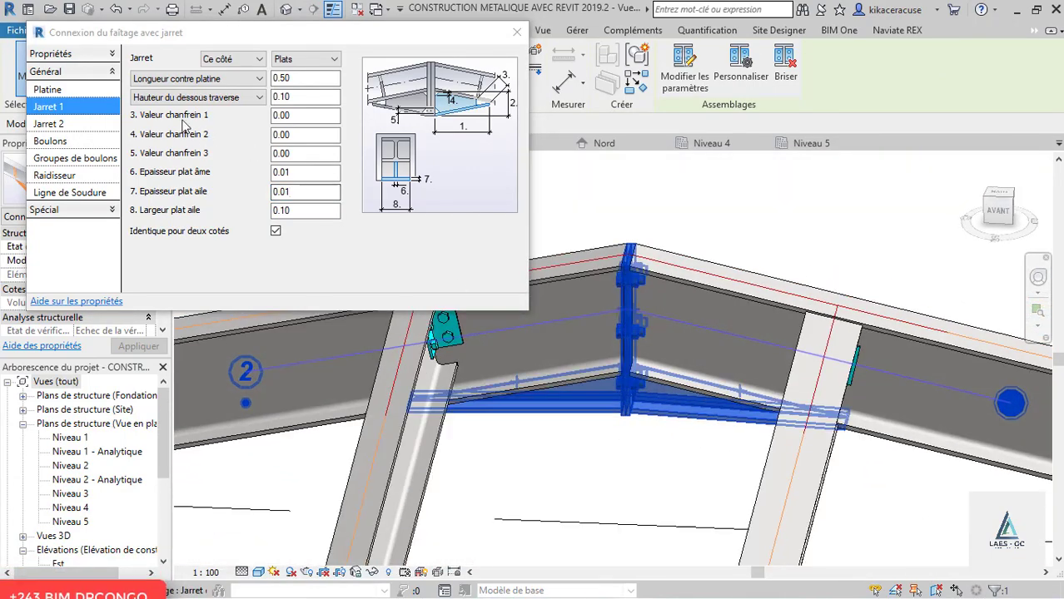
# Set the weld type for the end plate on the web (Platine ext. sur Ame) to the "Cordon de" option
pyautogui.click(50, 124)
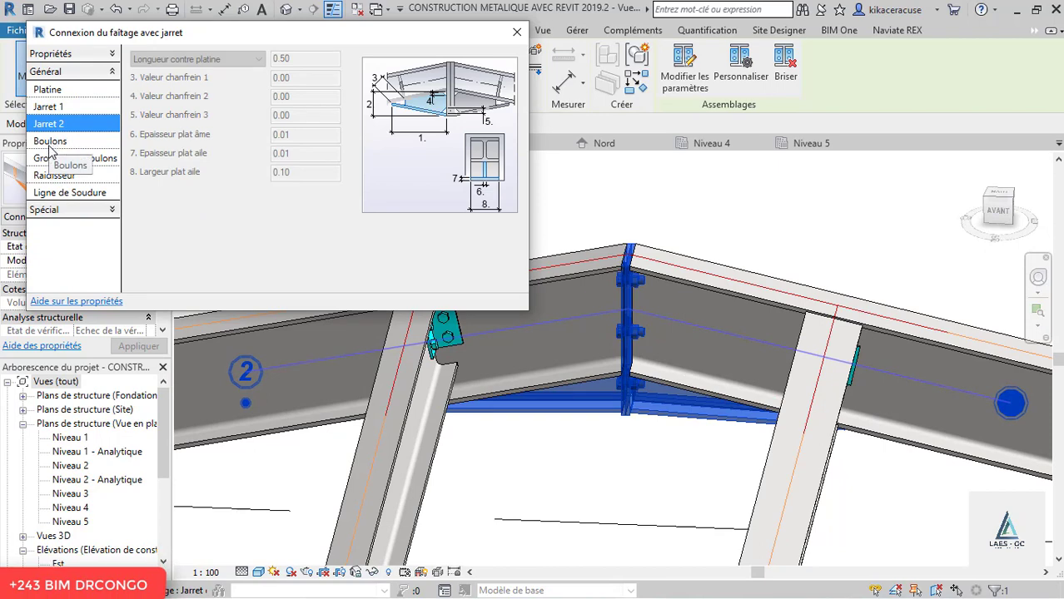
pyautogui.click(52, 143)
pyautogui.click(50, 193)
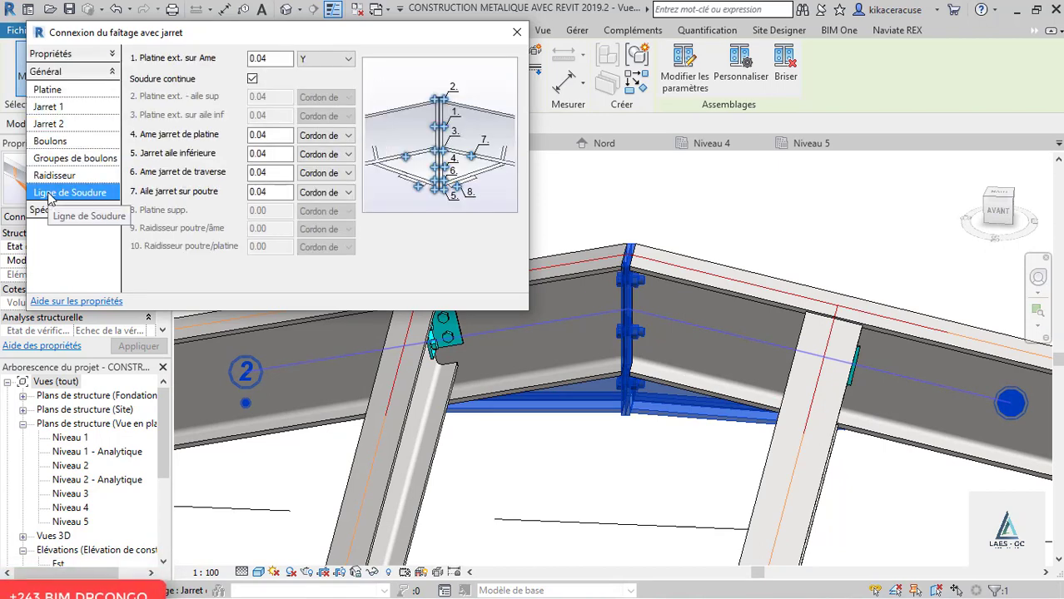
pyautogui.click(327, 60)
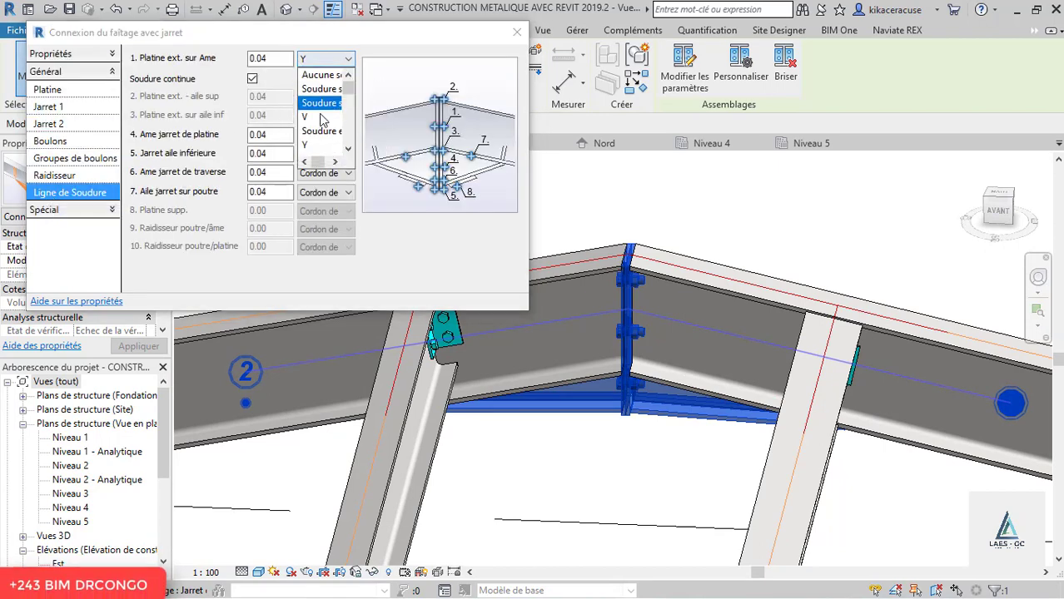
pyautogui.scroll(-4, 337, 109)
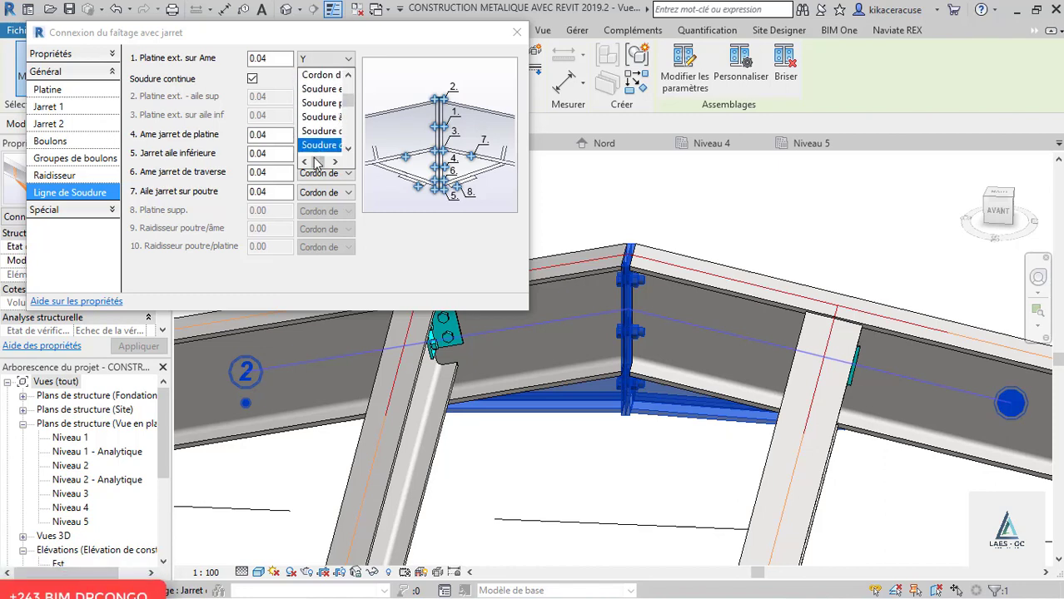
pyautogui.moveTo(314, 159)
pyautogui.mouseDown()
pyautogui.moveTo(333, 161)
pyautogui.moveTo(303, 161)
pyautogui.mouseUp()
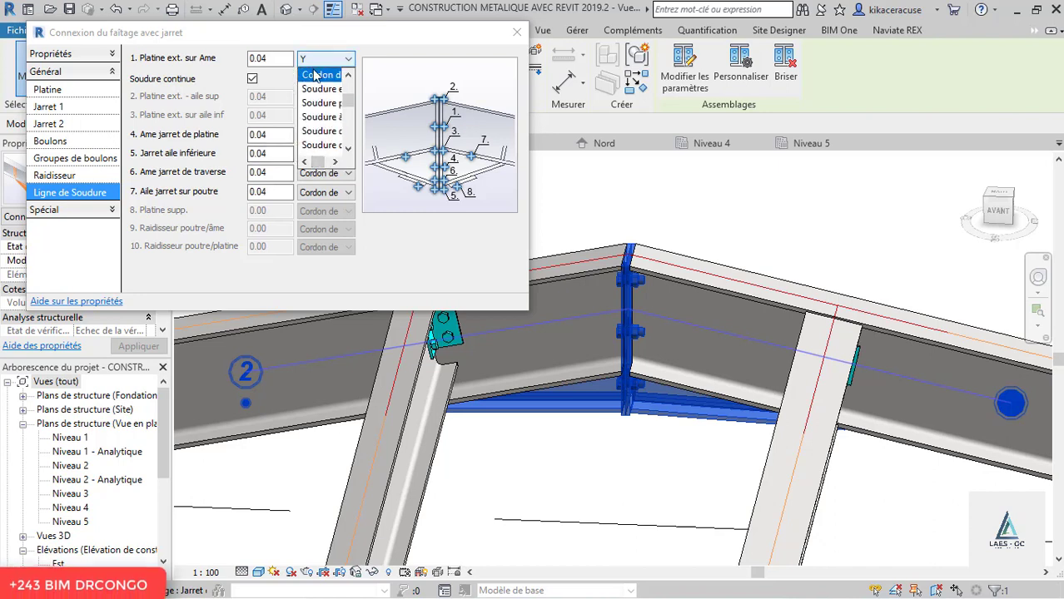
pyautogui.click(314, 75)
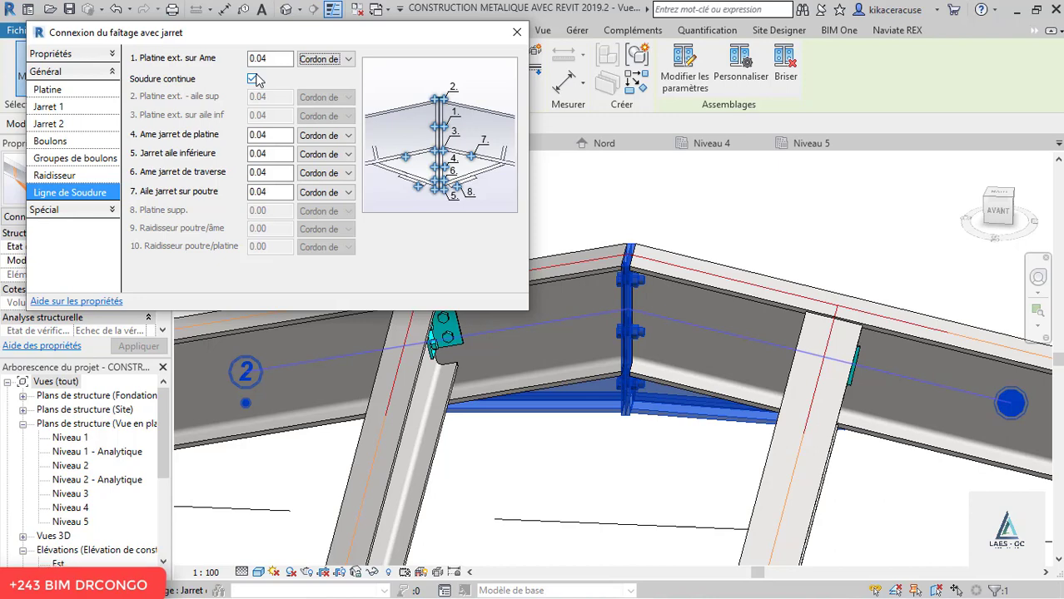
# Run the EC3 code verification of the ridge connection with result combinations enabled and again with them disabled, and close the parameters
pyautogui.click(76, 54)
pyautogui.click(83, 73)
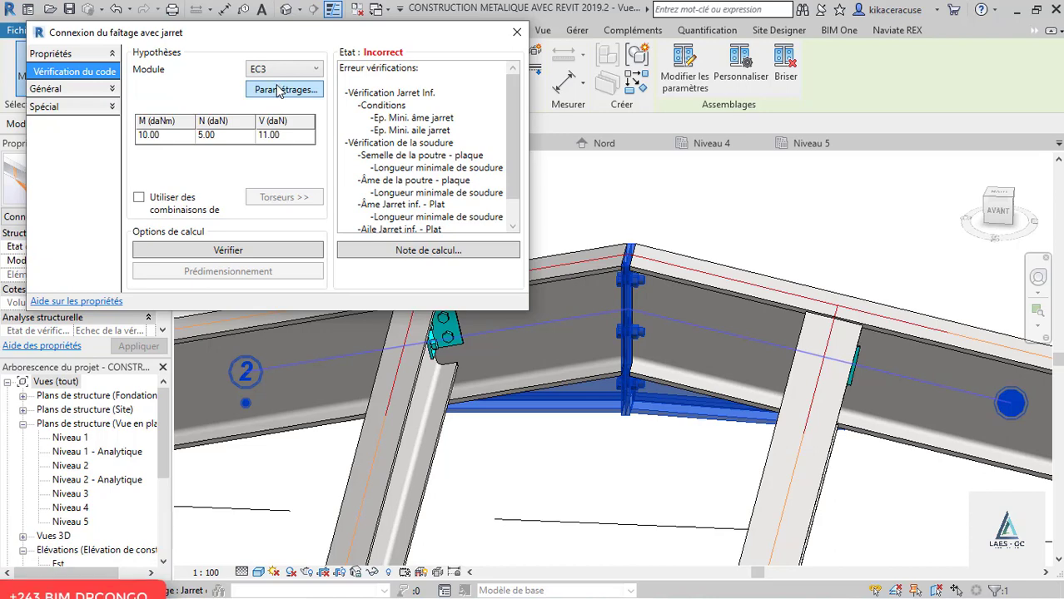
pyautogui.click(139, 198)
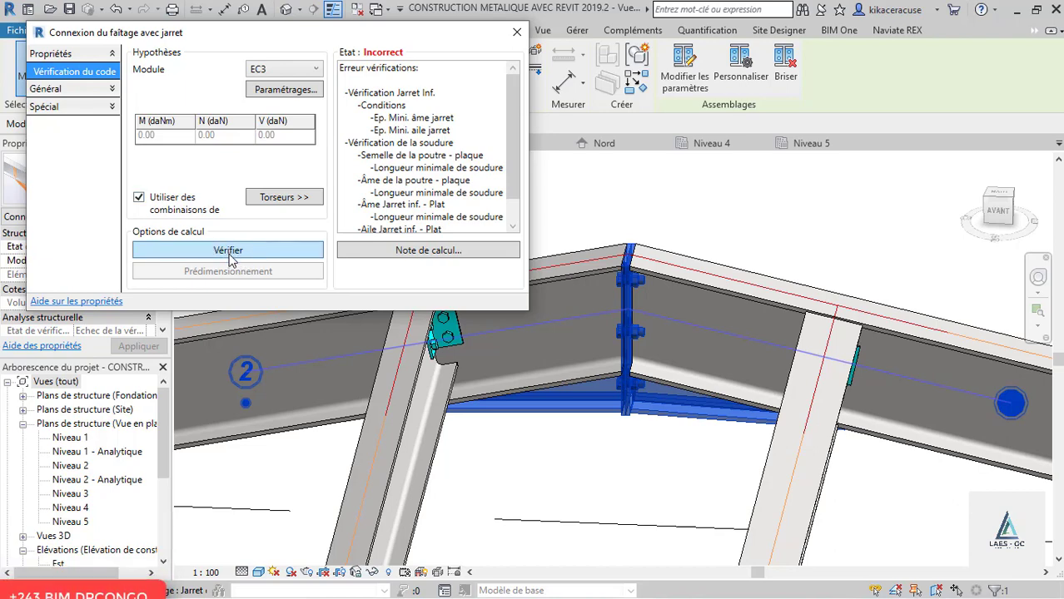
pyautogui.click(240, 250)
pyautogui.click(139, 199)
pyautogui.click(223, 252)
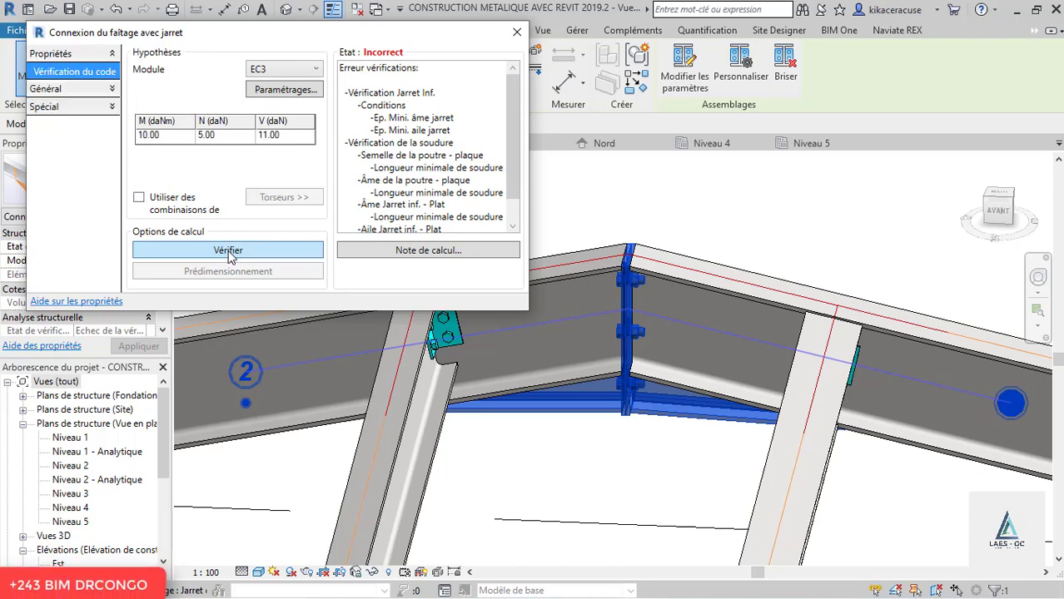
pyautogui.click(516, 33)
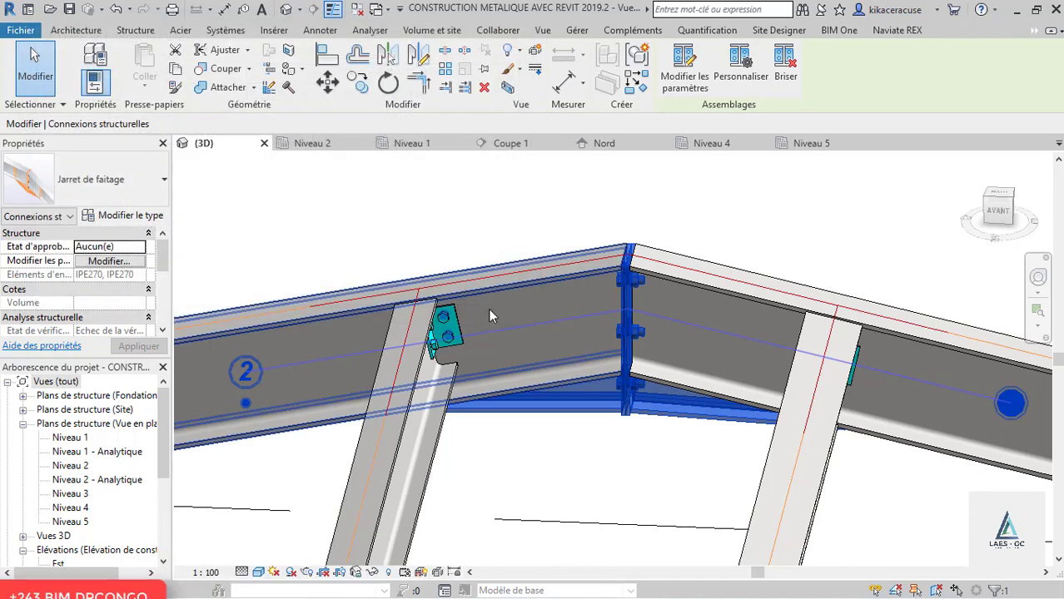
# Reopen the connection's code verification, set M to 4 daNm, N to 2 daN and V to 0 daN, and run the check
pyautogui.click(689, 66)
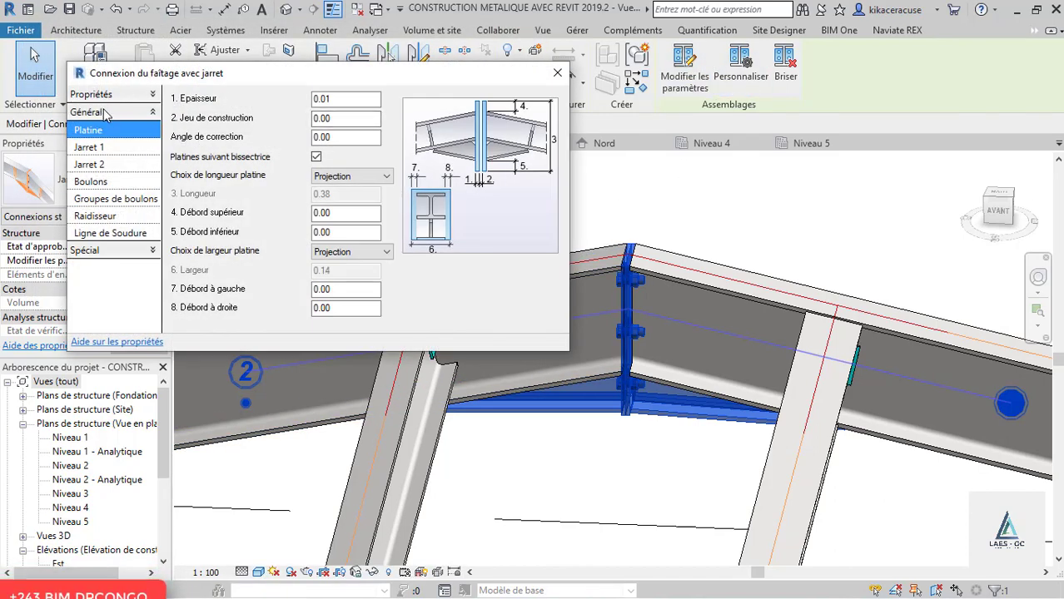
pyautogui.click(114, 96)
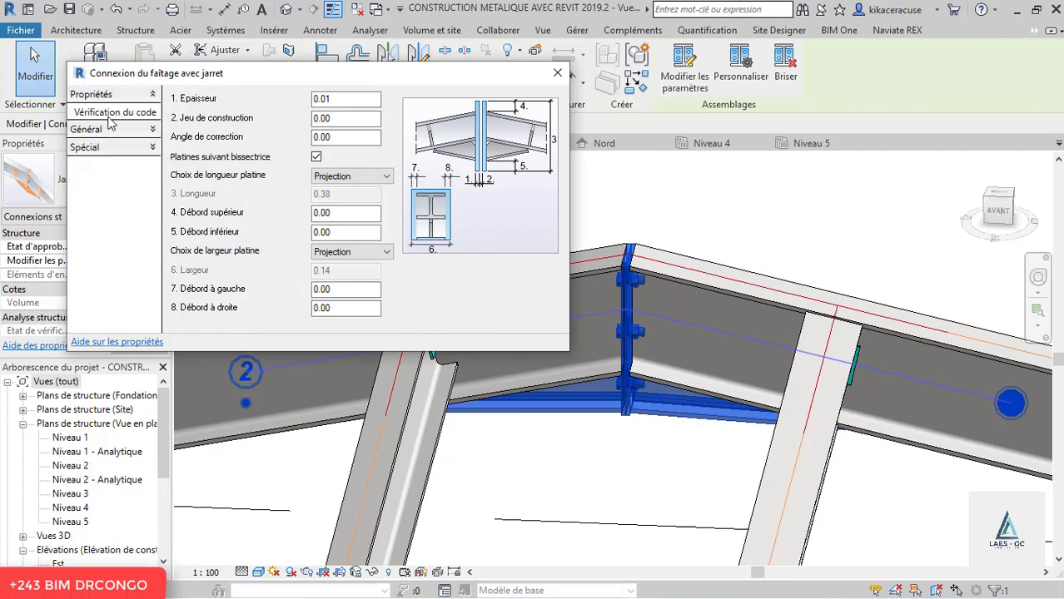
pyautogui.click(114, 112)
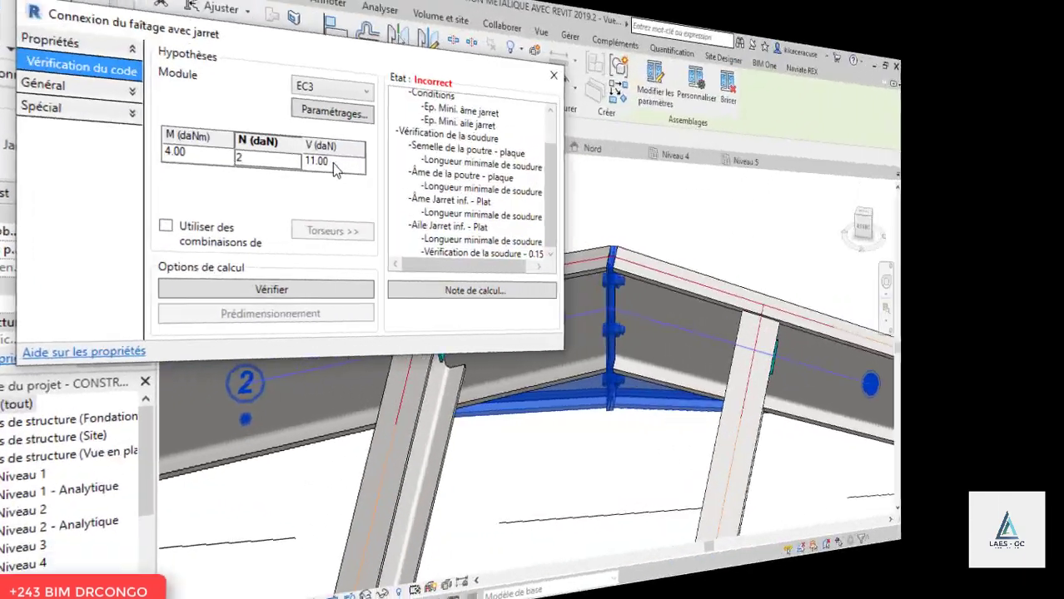
pyautogui.click(326, 164)
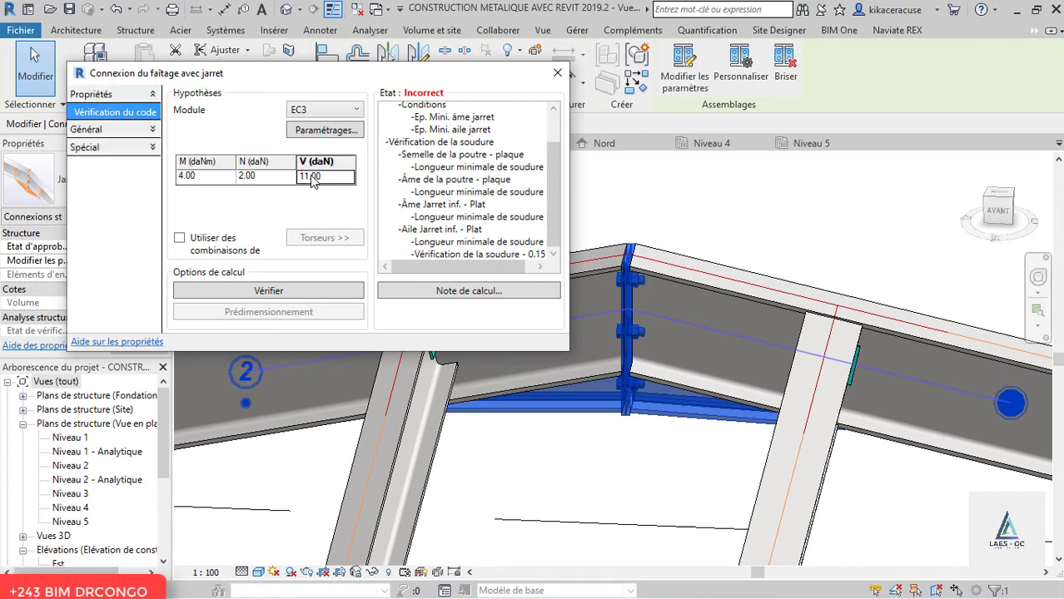
pyautogui.write('0')
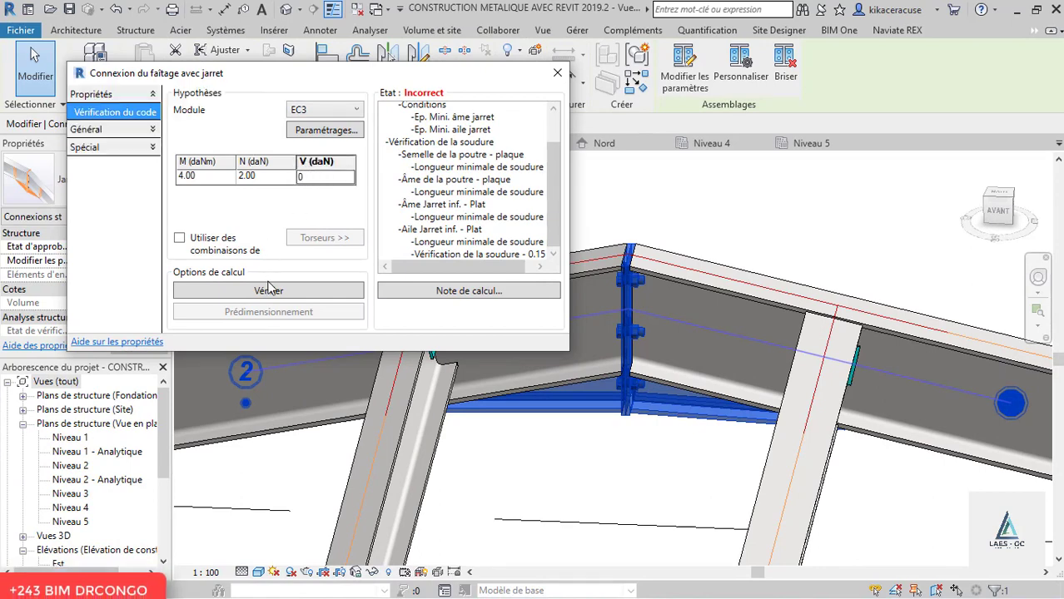
pyautogui.click(268, 289)
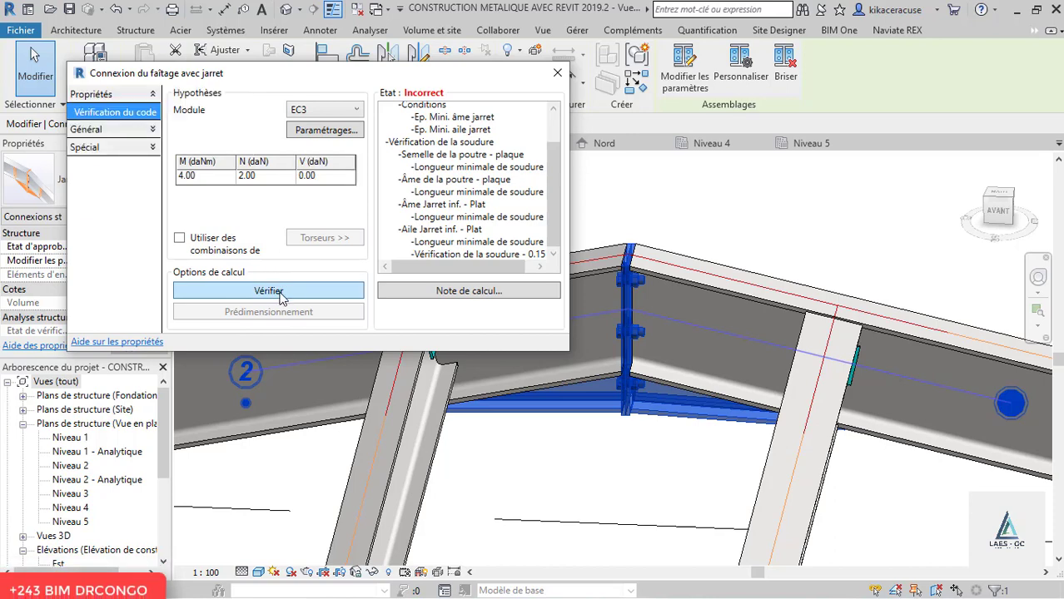
# Rerun the code verification with the shear force V set to 6 daN and open the calculation report
pyautogui.click(336, 182)
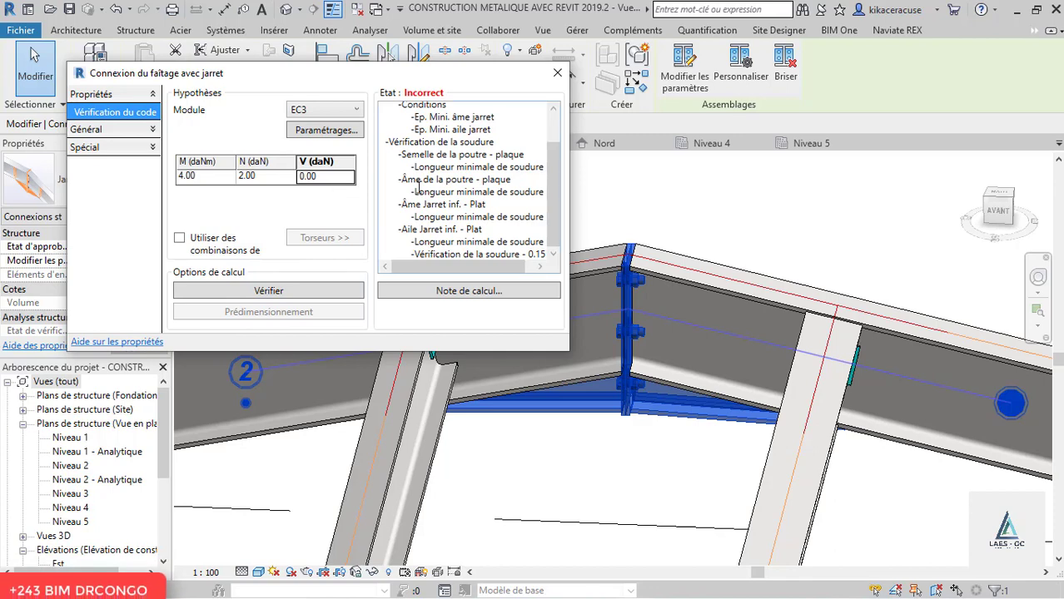
pyautogui.doubleClick(313, 179)
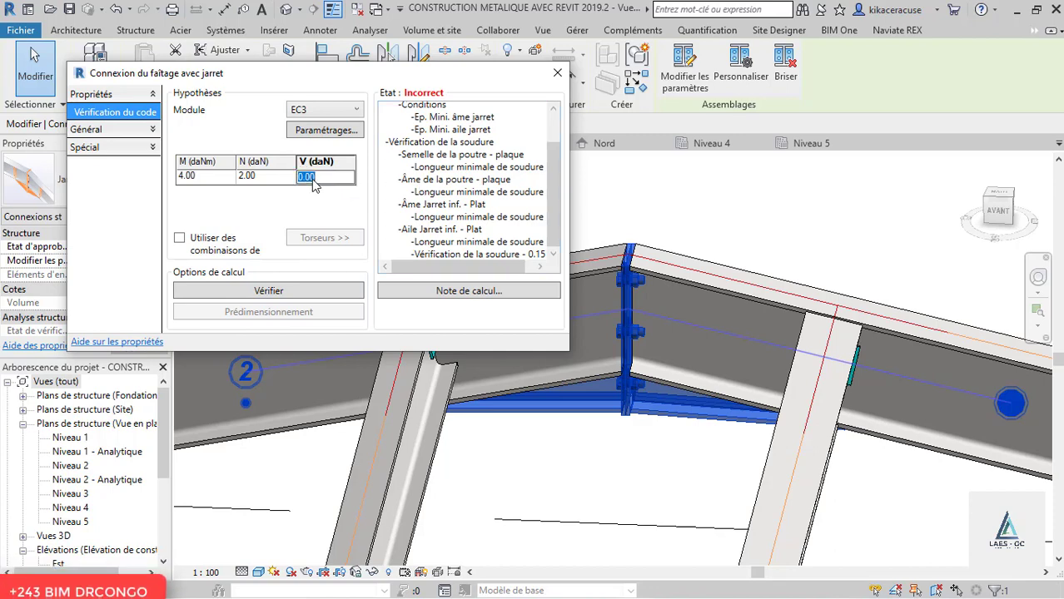
pyautogui.write('6')
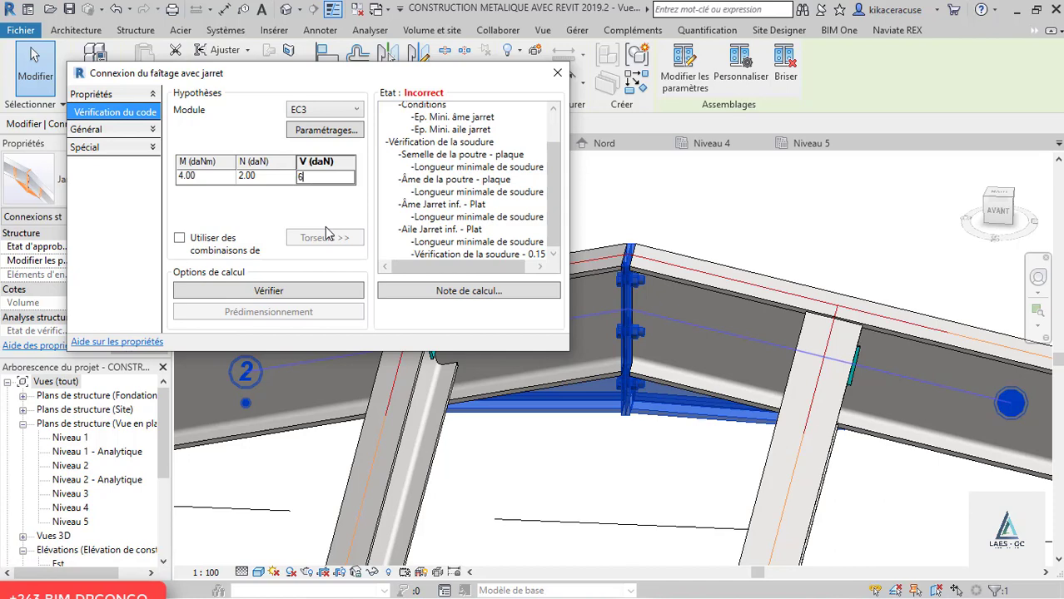
pyautogui.click(287, 293)
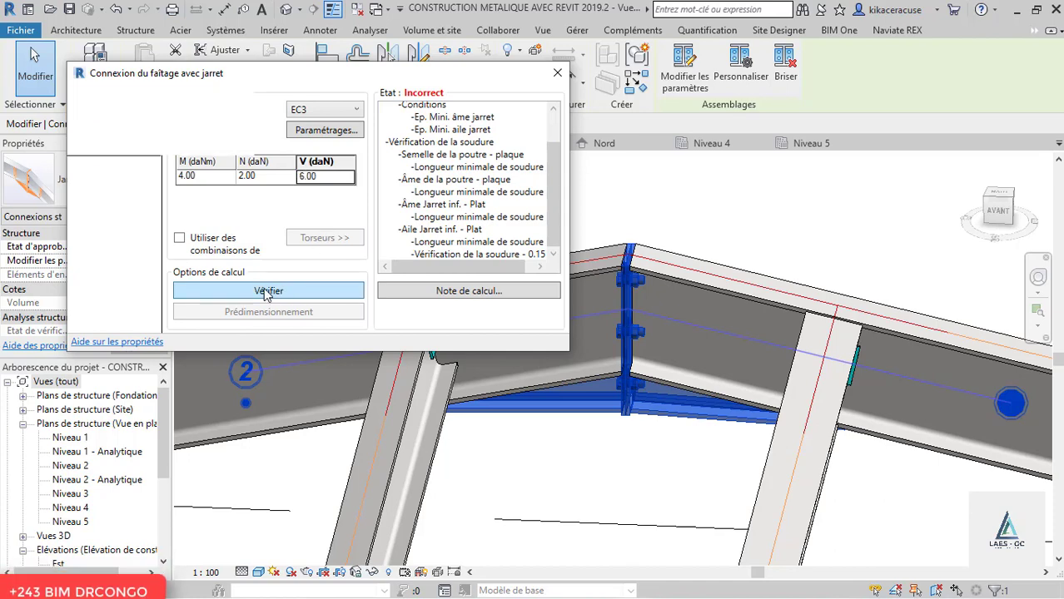
pyautogui.click(474, 291)
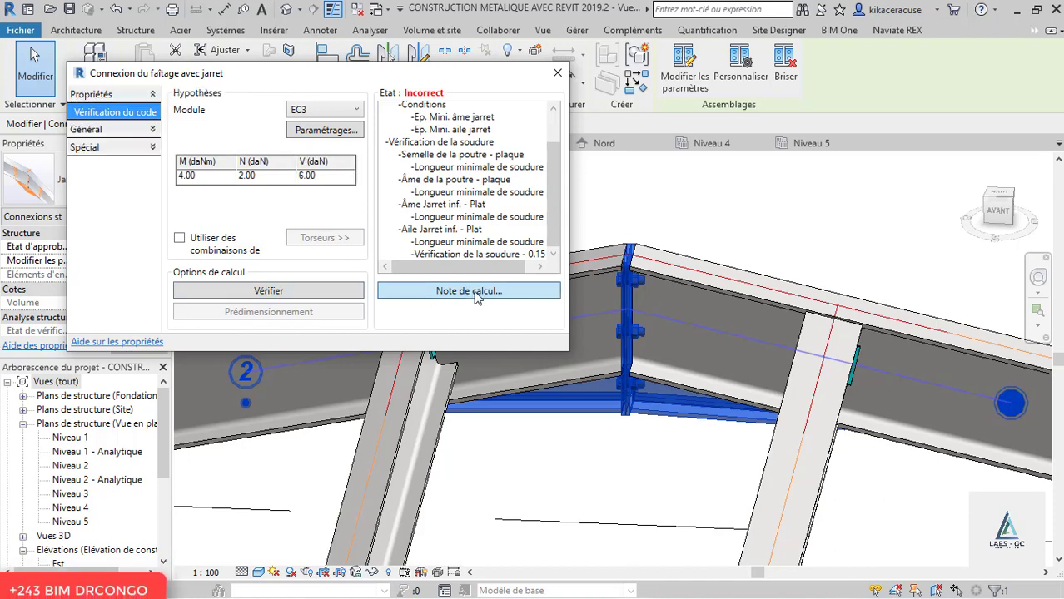
# Review the calculation report's summary and its bolt verification, from the spacing conditions through bolt shear, bearing and tension
pyautogui.scroll(-10, 410, 148)
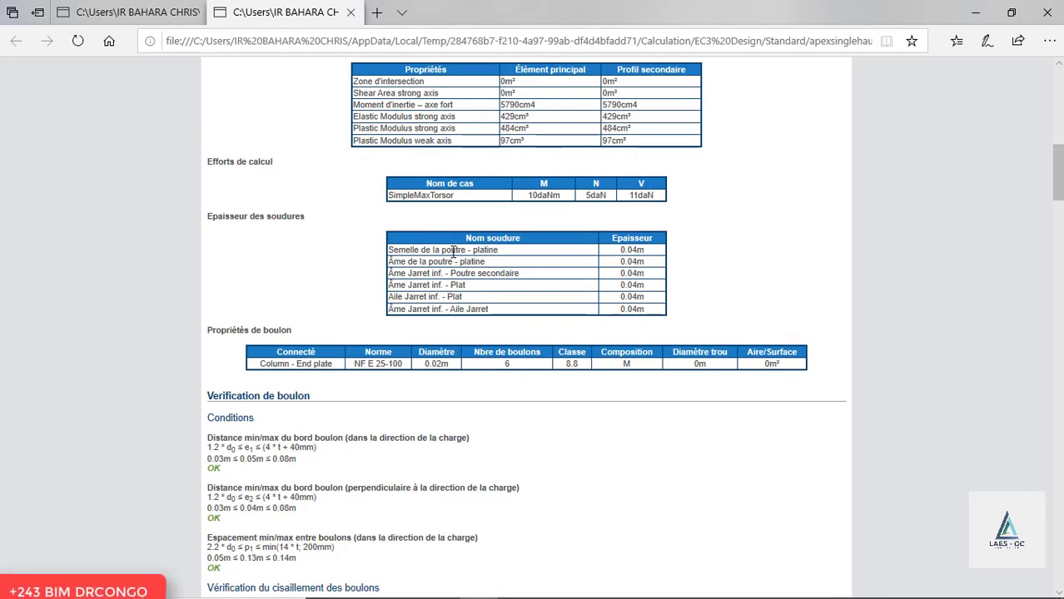
pyautogui.scroll(10, 453, 251)
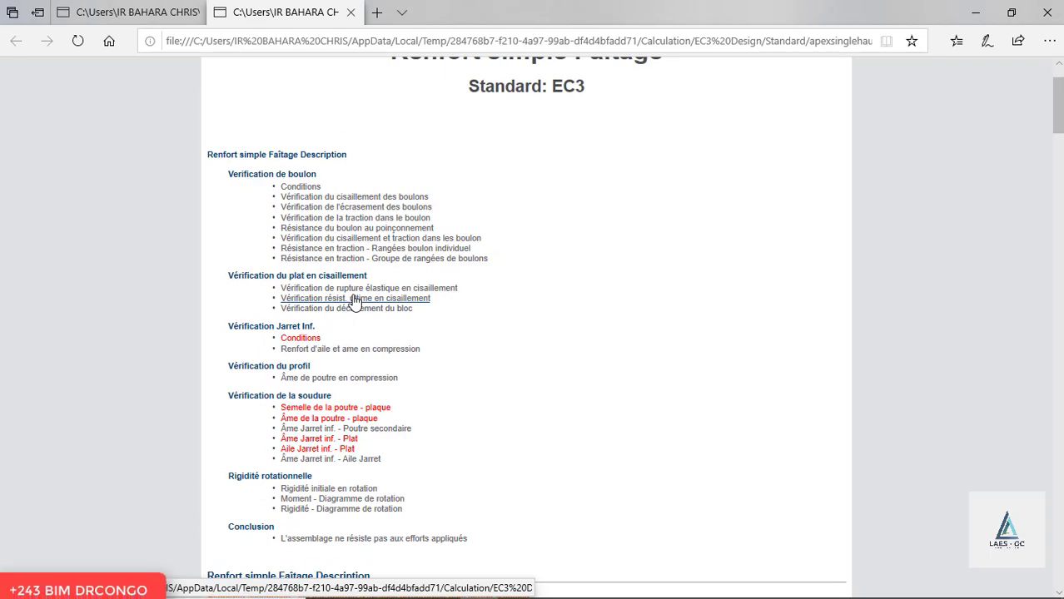
pyautogui.scroll(-10, 353, 299)
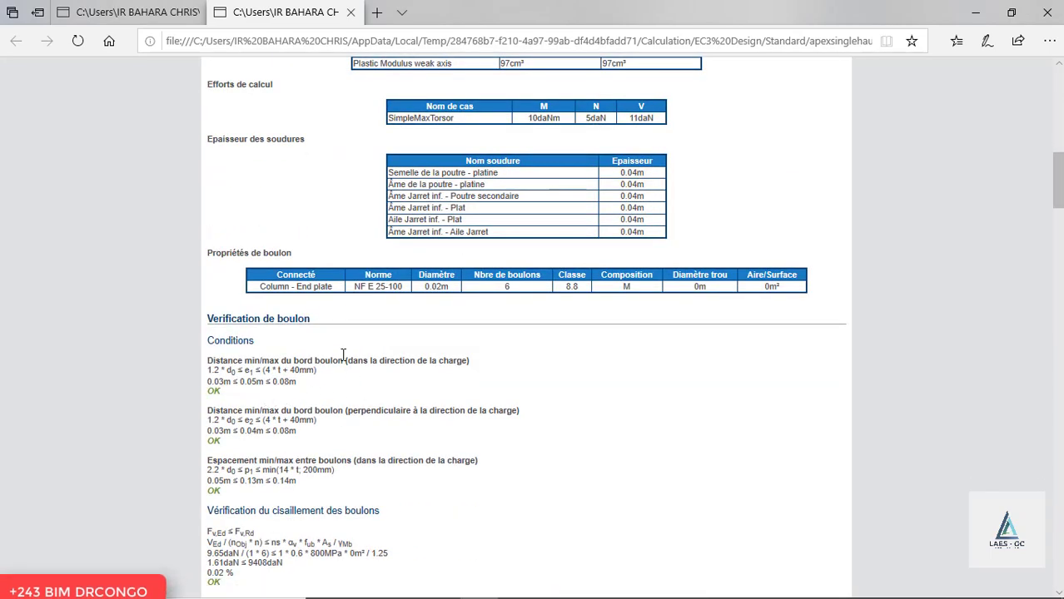
pyautogui.scroll(-1, 275, 360)
pyautogui.scroll(-3, 275, 360)
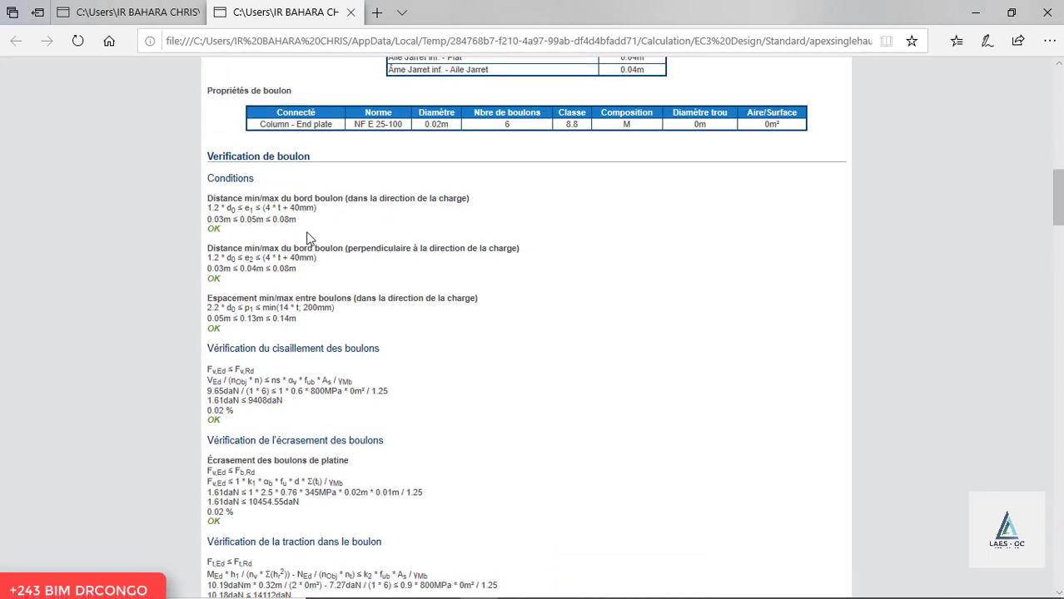
pyautogui.scroll(-3, 268, 237)
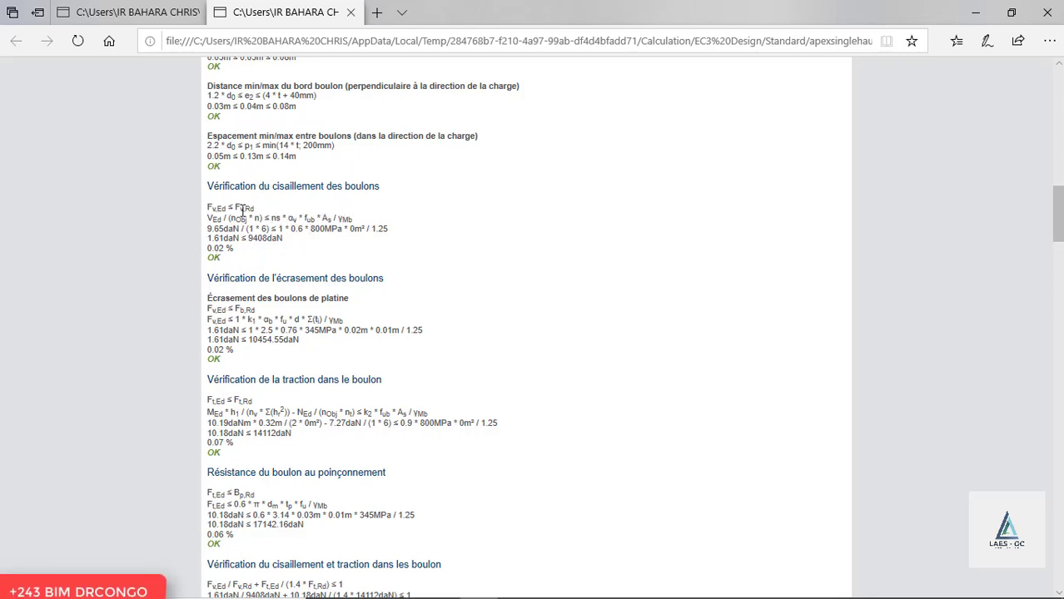
pyautogui.scroll(2, 241, 212)
pyautogui.scroll(-2, 256, 335)
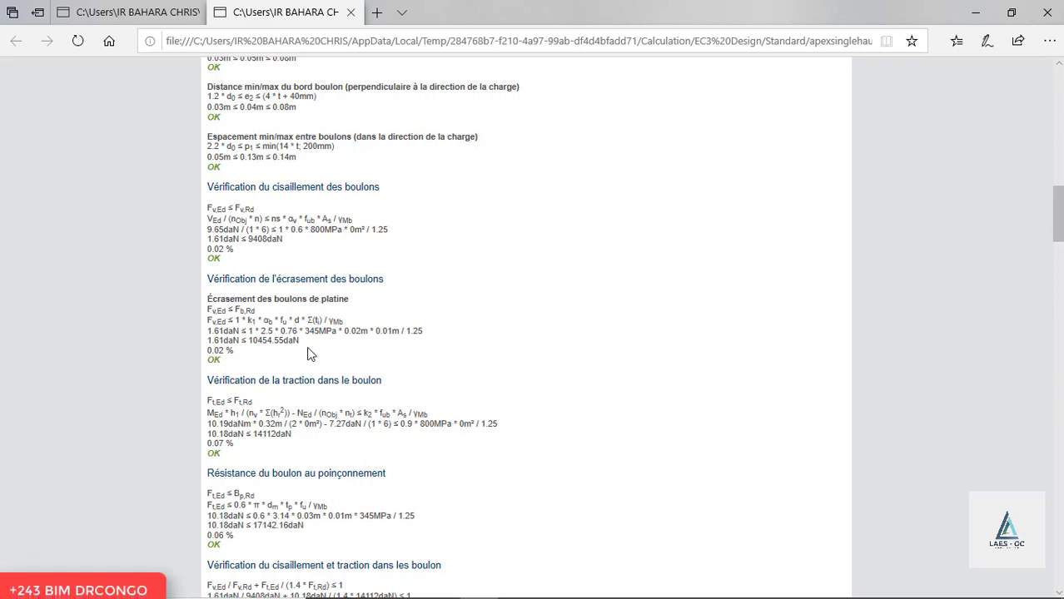
pyautogui.scroll(-3, 283, 266)
pyautogui.scroll(2, 261, 178)
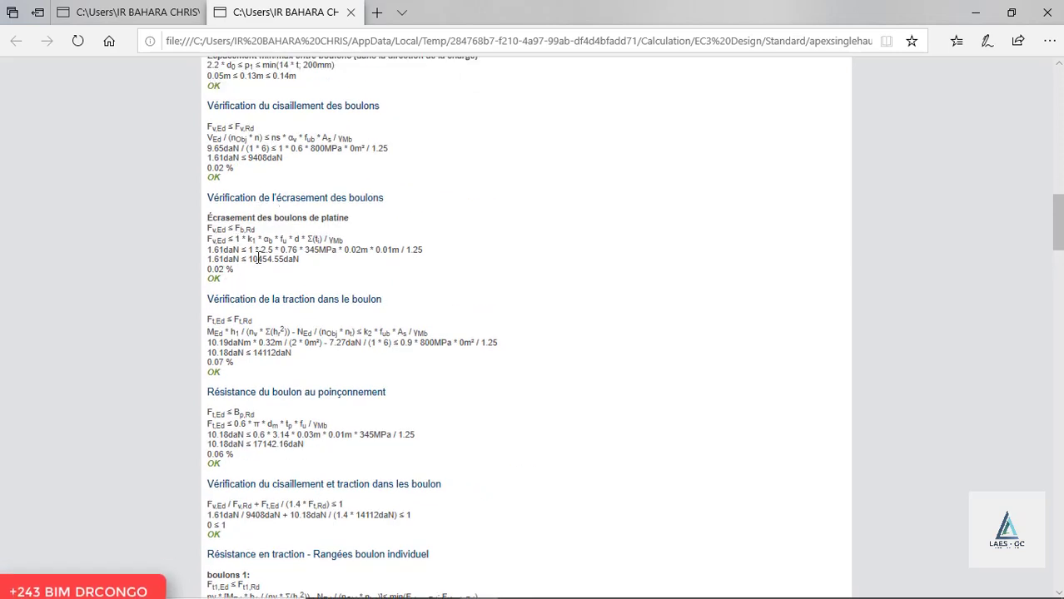
# Examine the report's bolt-row tension resistance, plate shear verification and lower haunch (Jarret Inf.) conditions
pyautogui.scroll(-3, 220, 279)
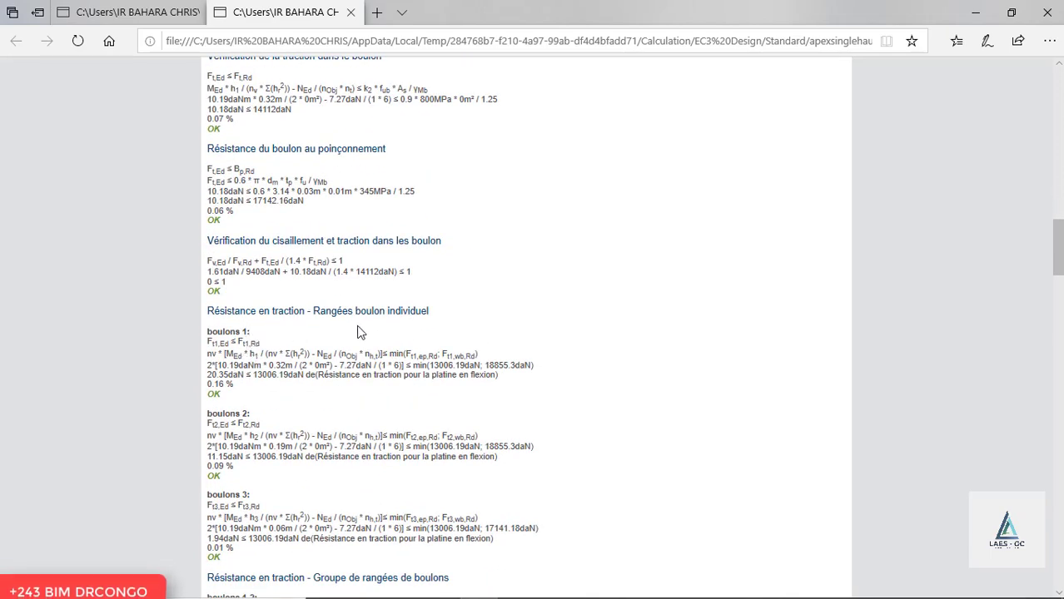
pyautogui.scroll(-4, 363, 329)
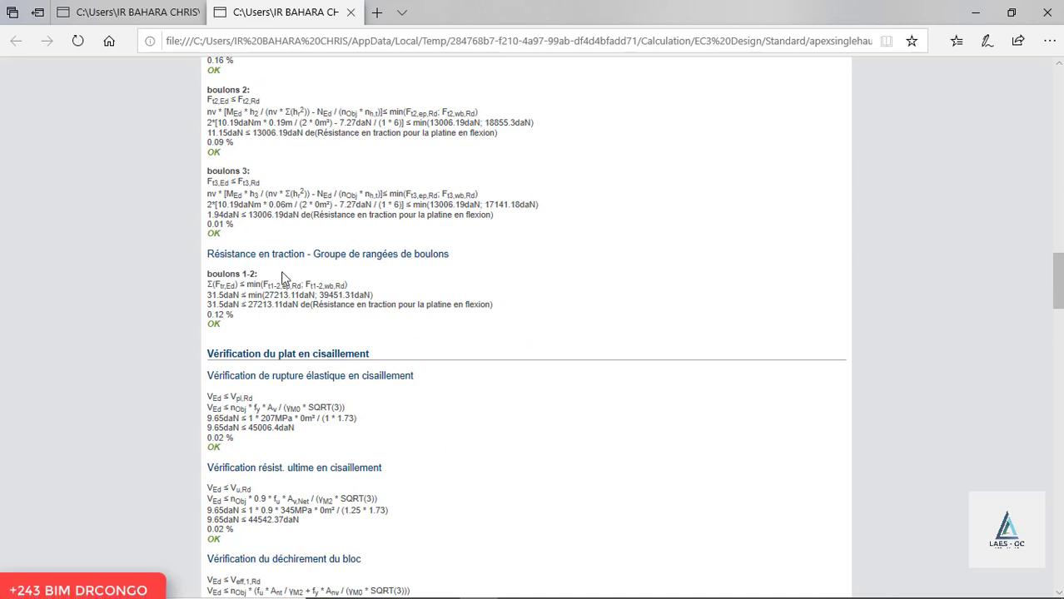
pyautogui.scroll(-1, 323, 327)
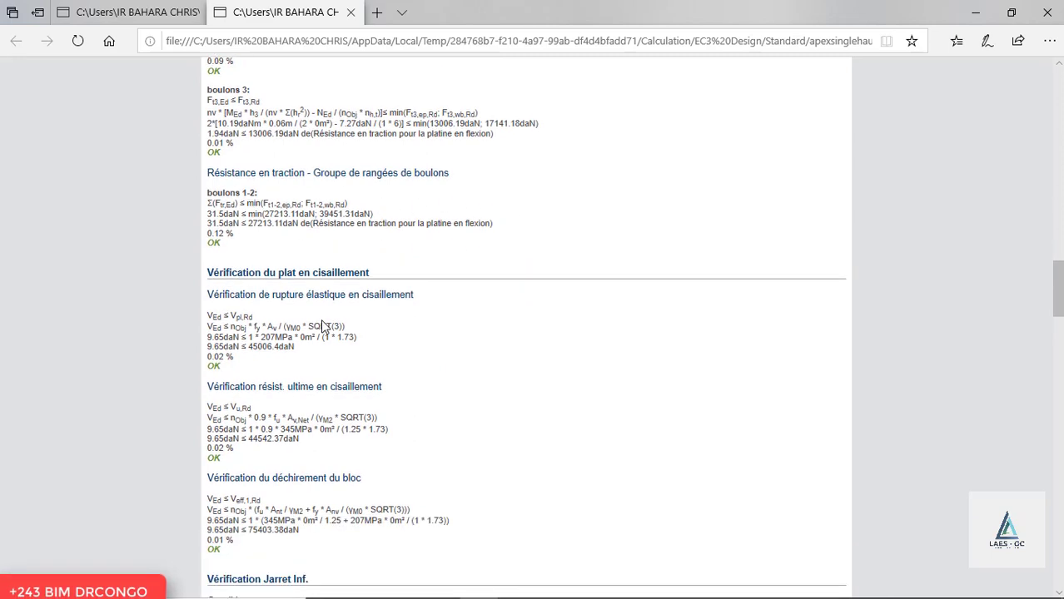
pyautogui.scroll(-1, 316, 288)
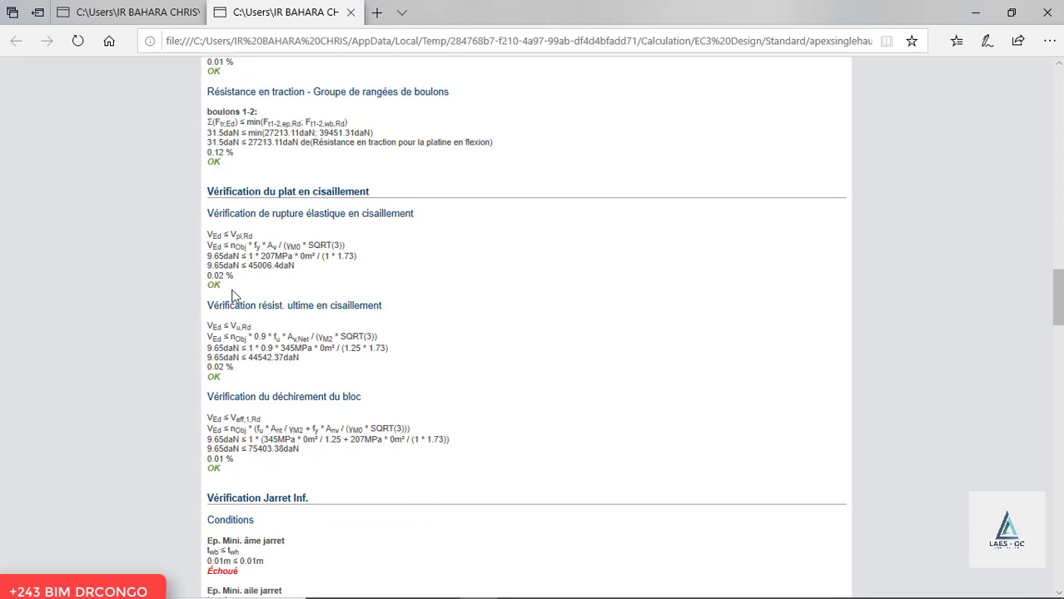
pyautogui.scroll(-2, 370, 315)
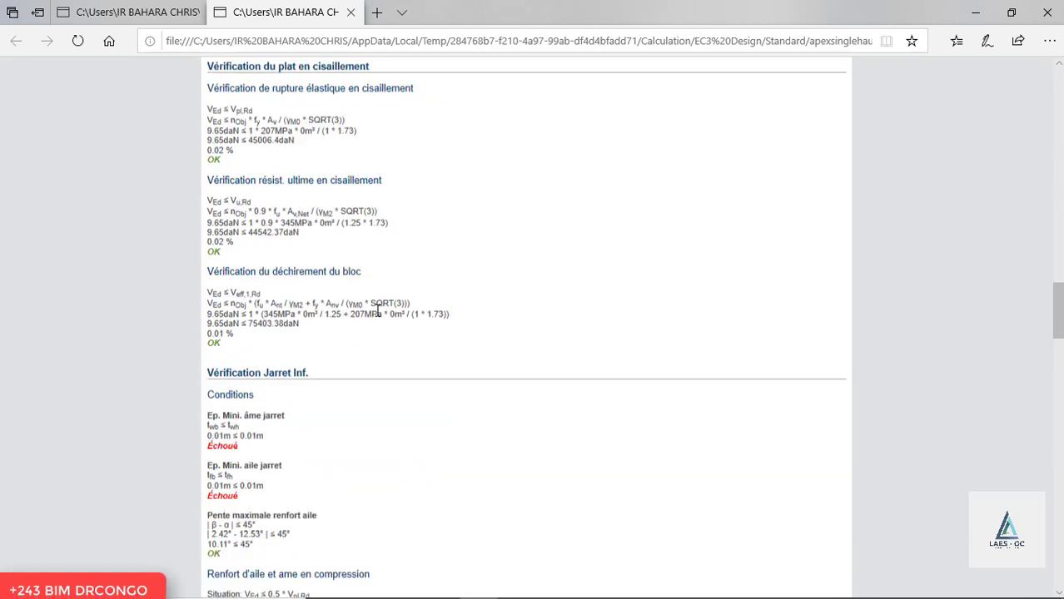
pyautogui.scroll(-1, 273, 282)
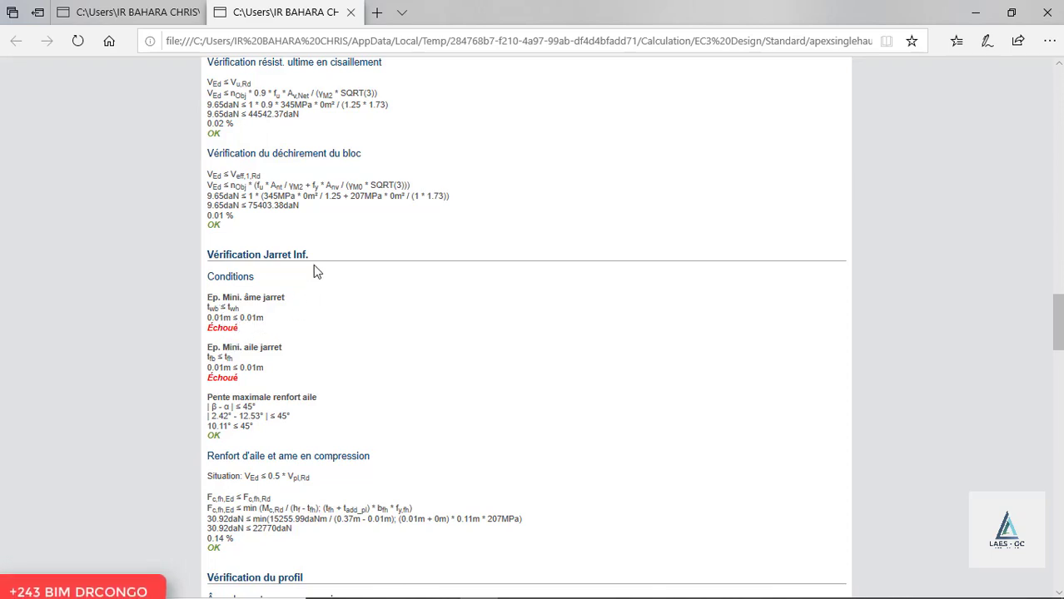
# Switch back to Revit and set the web plate thickness (Epaisseur plat âme) of Jarret 1 to 0.02
pyautogui.click(980, 10)
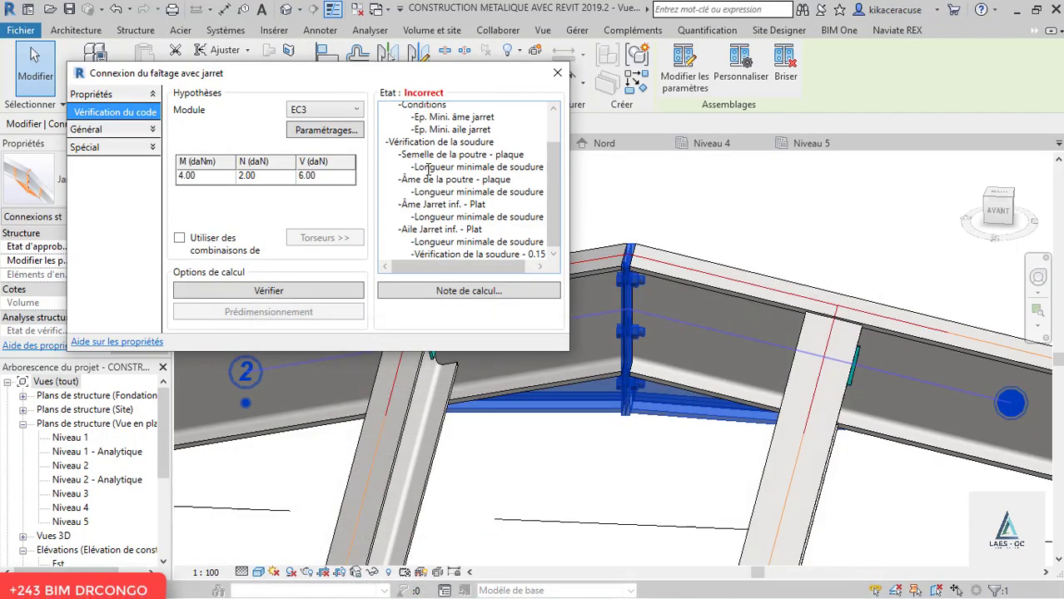
pyautogui.click(90, 134)
pyautogui.click(87, 147)
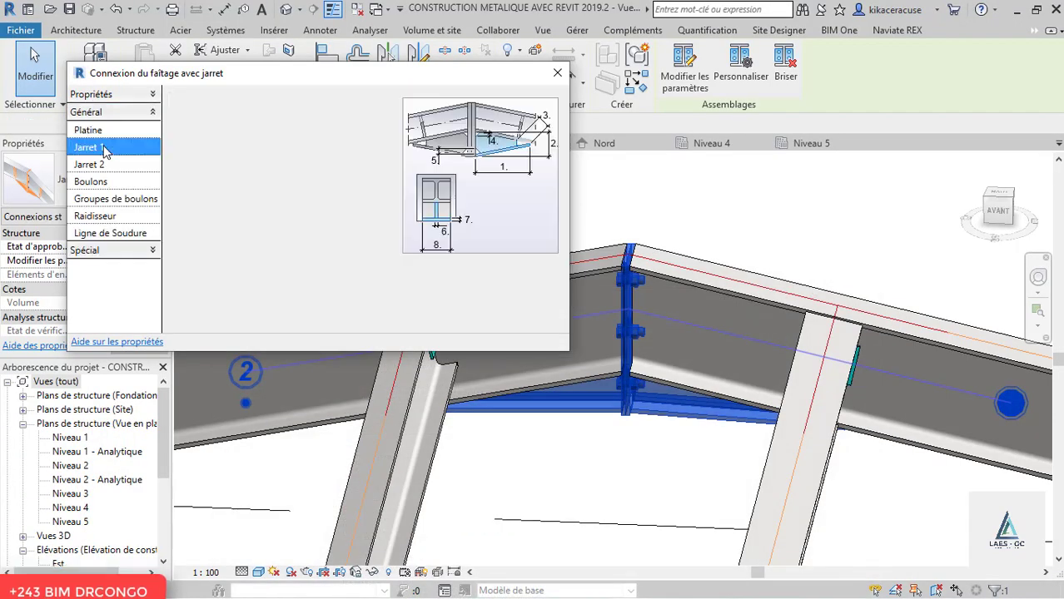
pyautogui.click(343, 232)
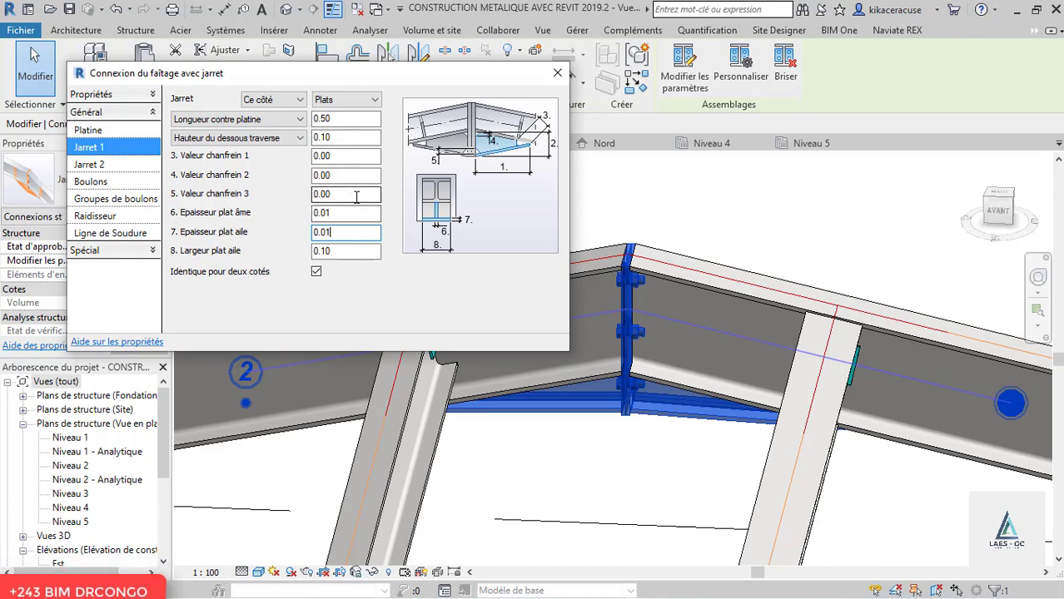
pyautogui.click(344, 213)
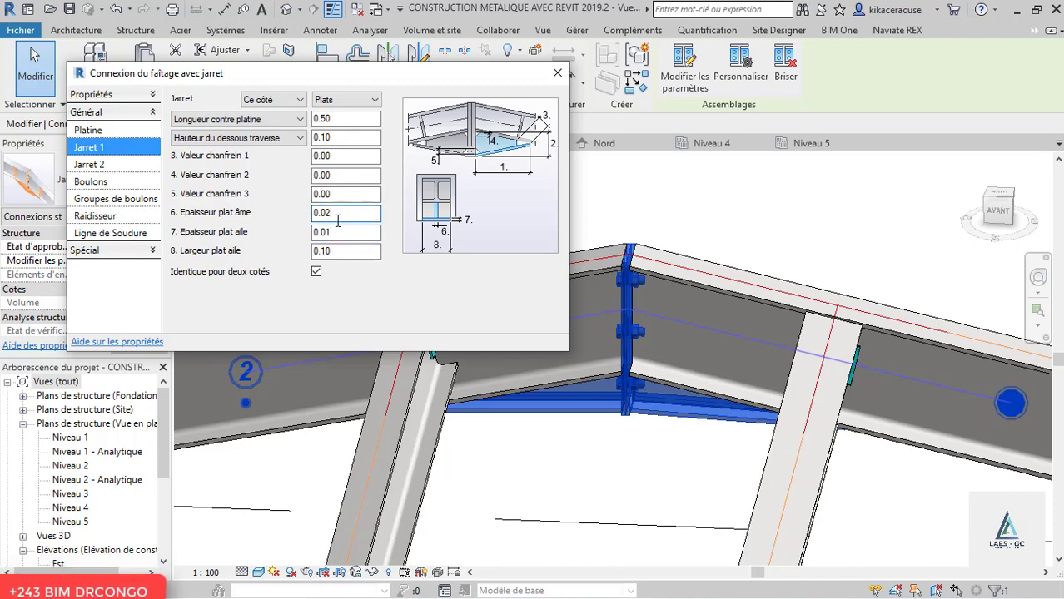
pyautogui.click(342, 234)
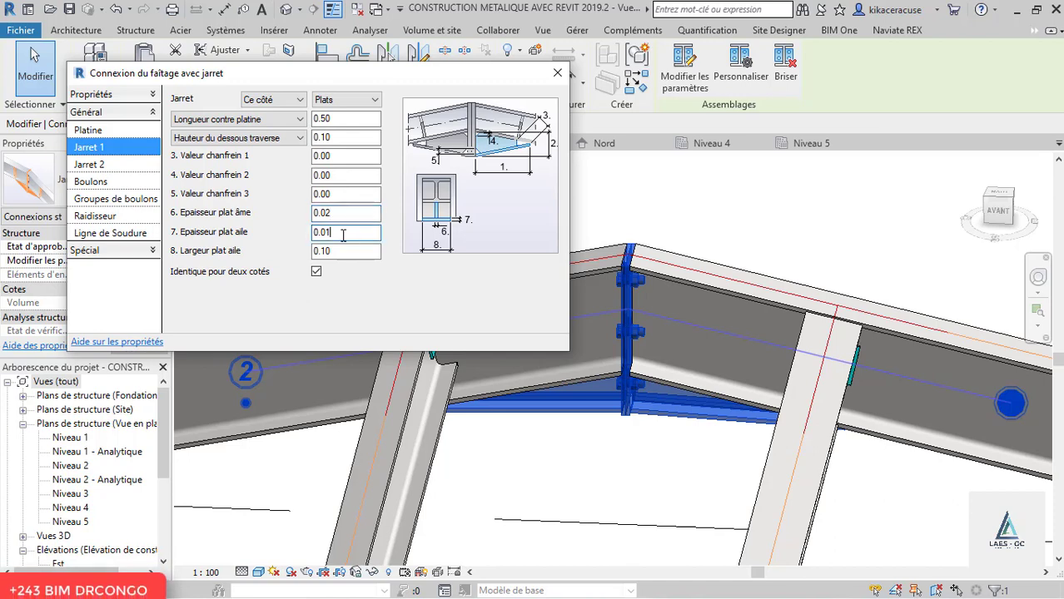
pyautogui.click(90, 165)
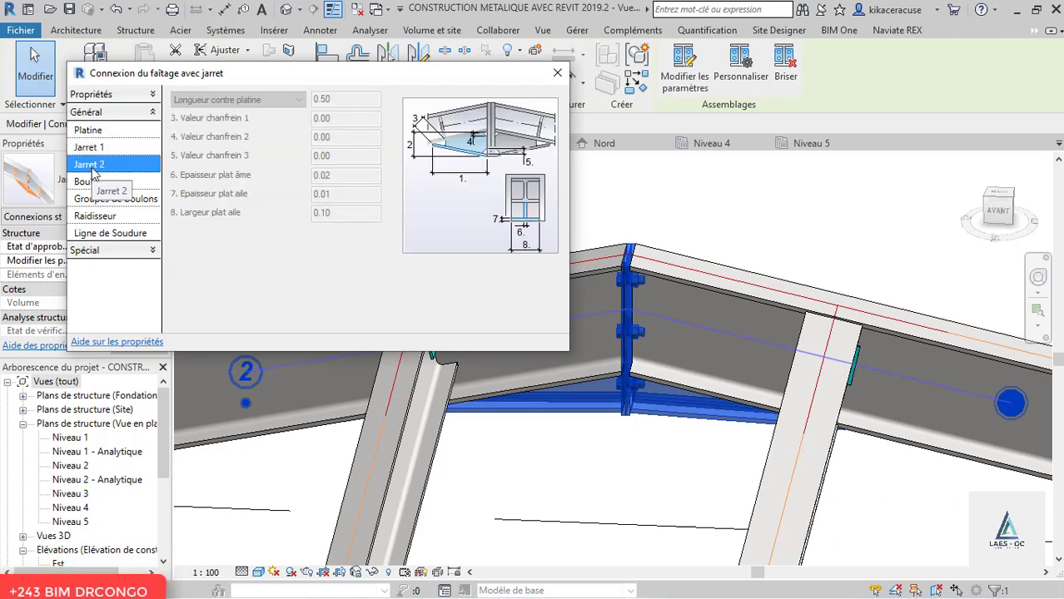
pyautogui.click(97, 148)
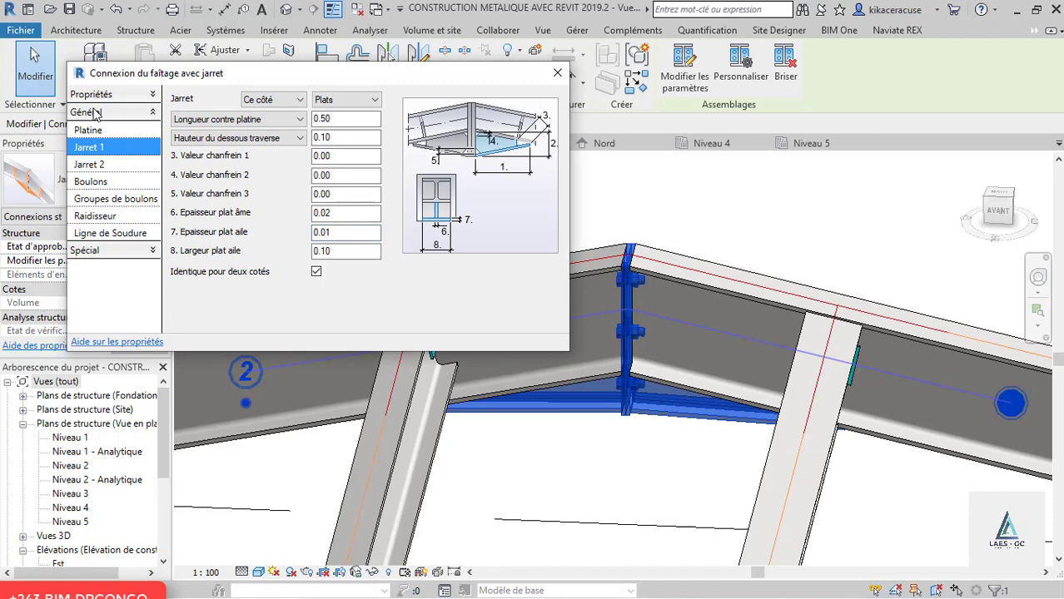
# Return to the EC3 code verification, open its calculation report again and examine the lower haunch thickness conditions
pyautogui.click(139, 96)
pyautogui.click(117, 112)
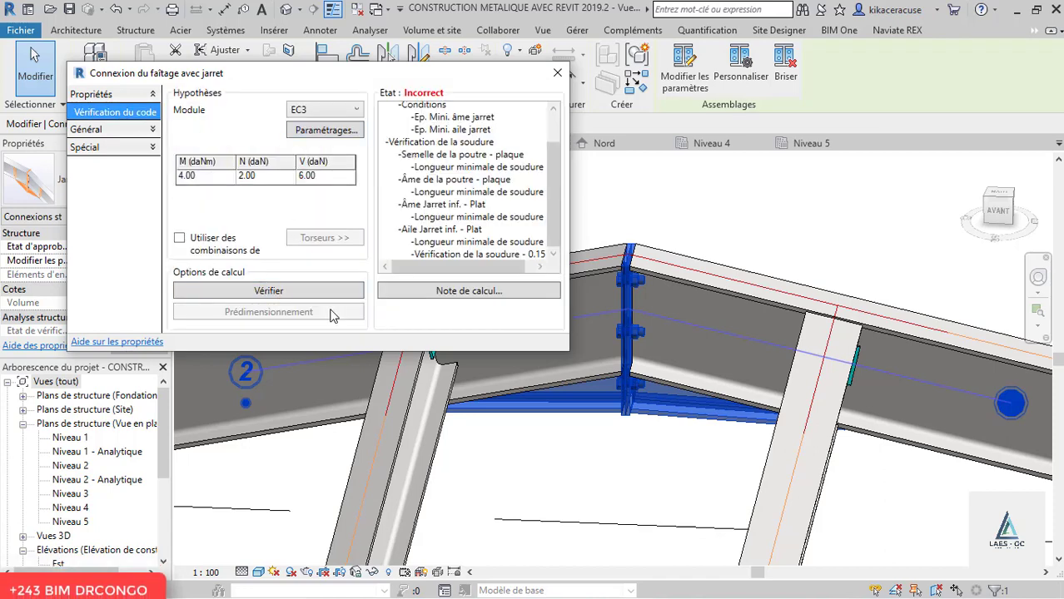
pyautogui.click(469, 290)
pyautogui.scroll(-10, 461, 213)
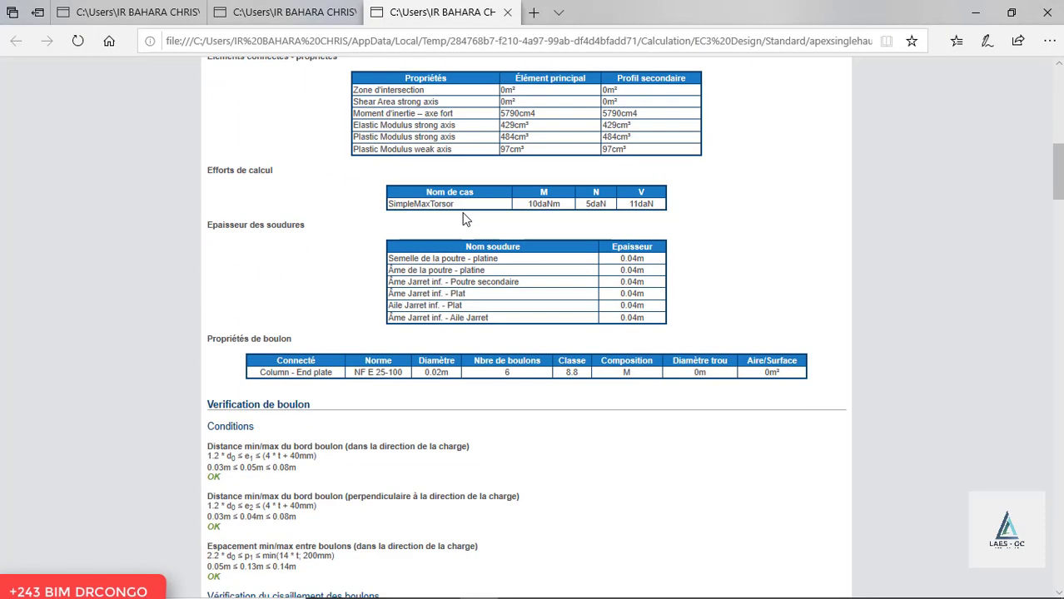
pyautogui.scroll(-15, 464, 218)
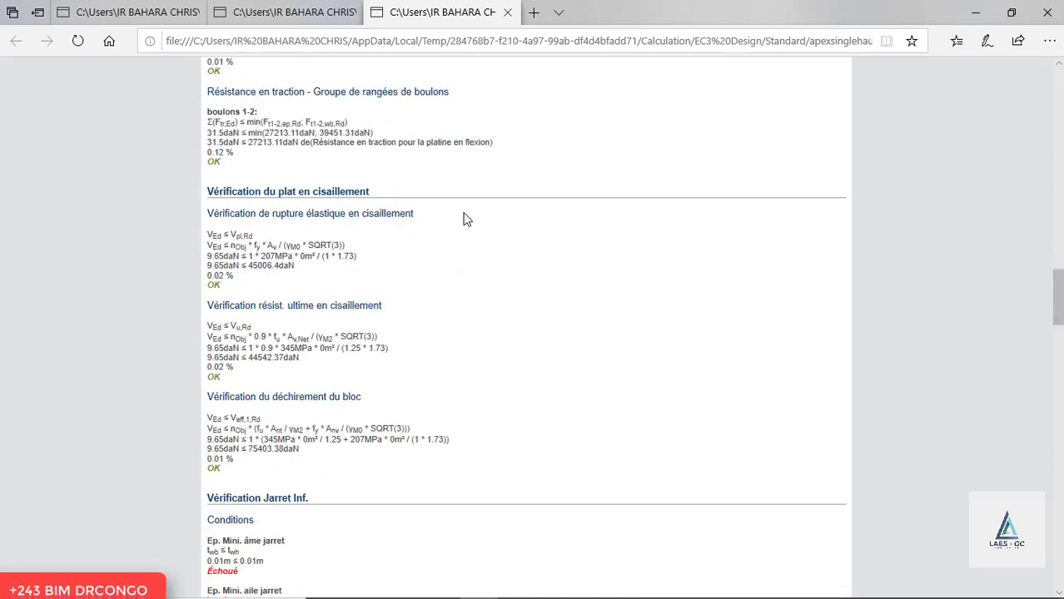
pyautogui.scroll(-5, 466, 217)
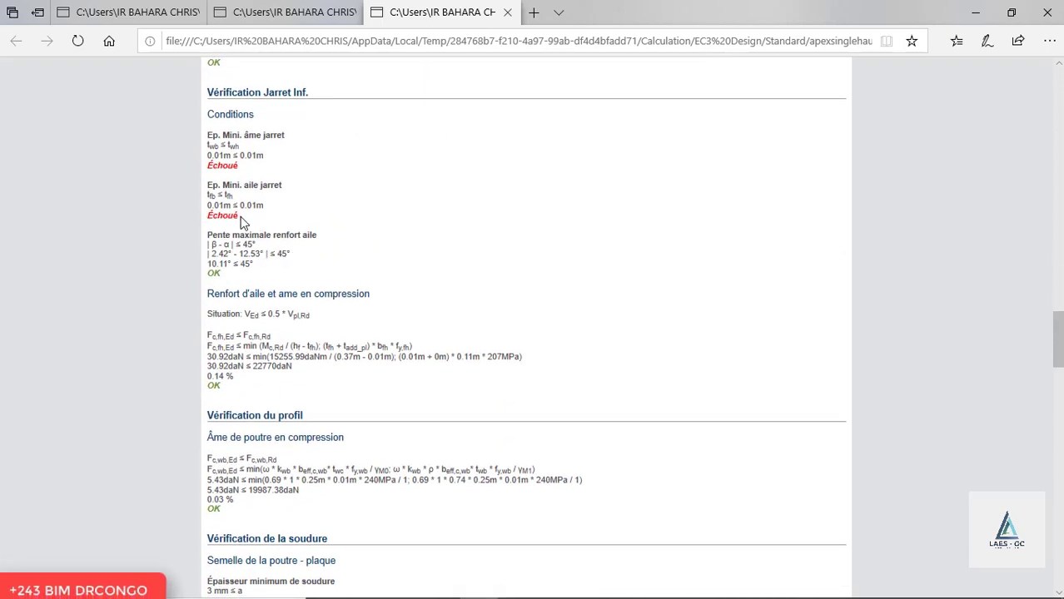
pyautogui.scroll(2, 241, 221)
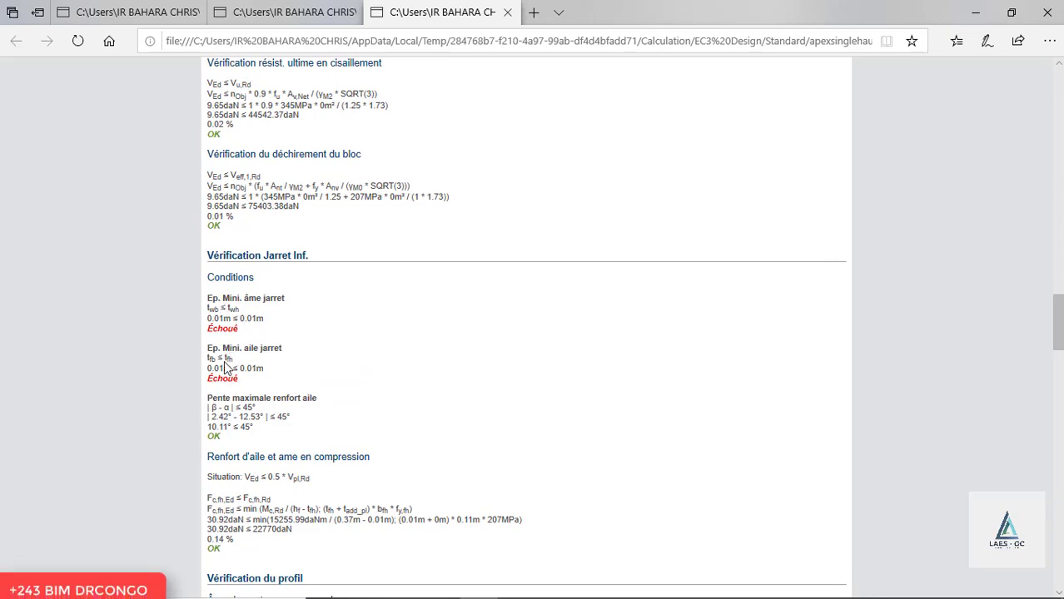
# Examine the report's weld verification for the beam flange, beam web and lower haunch, and the rotational stiffness diagrams
pyautogui.scroll(-5, 249, 277)
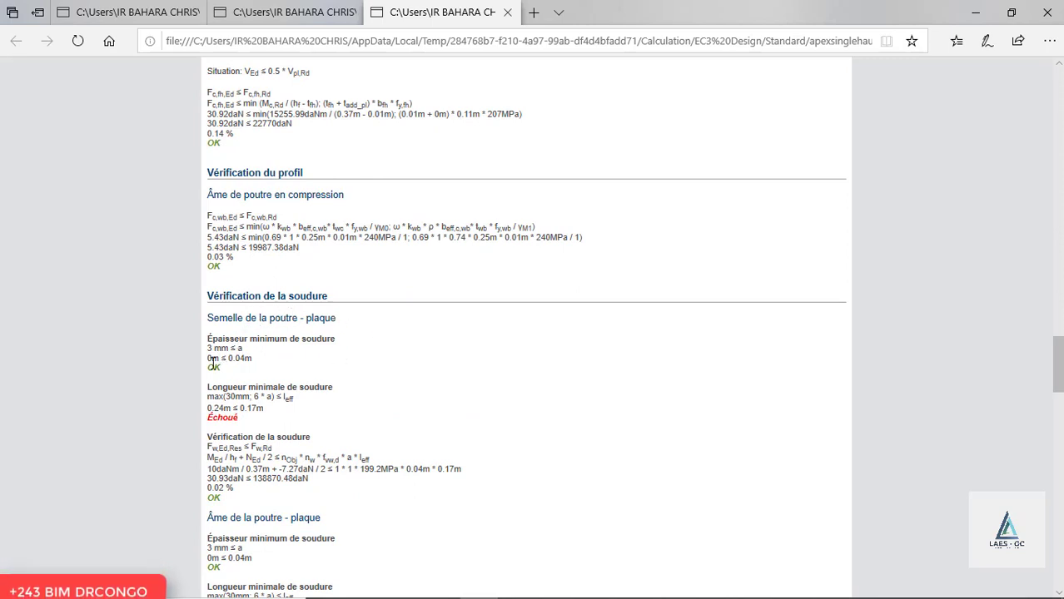
pyautogui.scroll(-1, 236, 363)
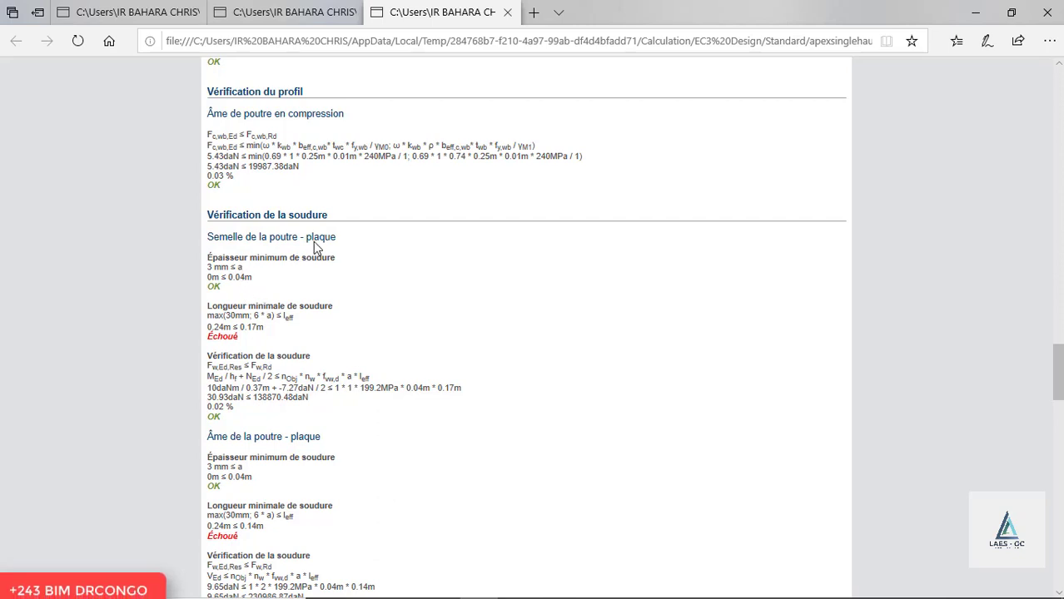
pyautogui.scroll(-2, 304, 258)
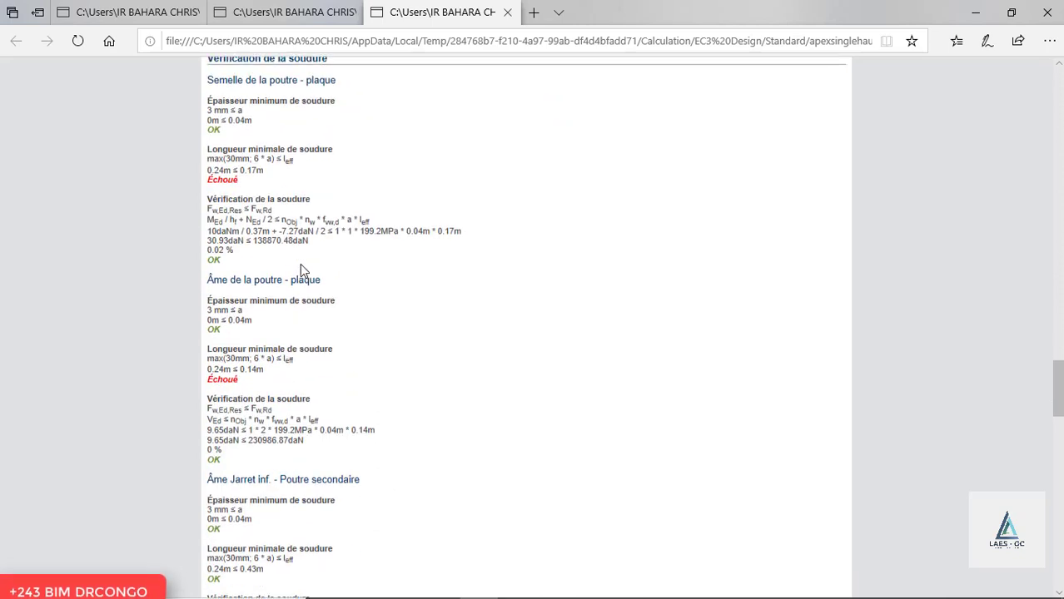
pyautogui.scroll(1, 249, 179)
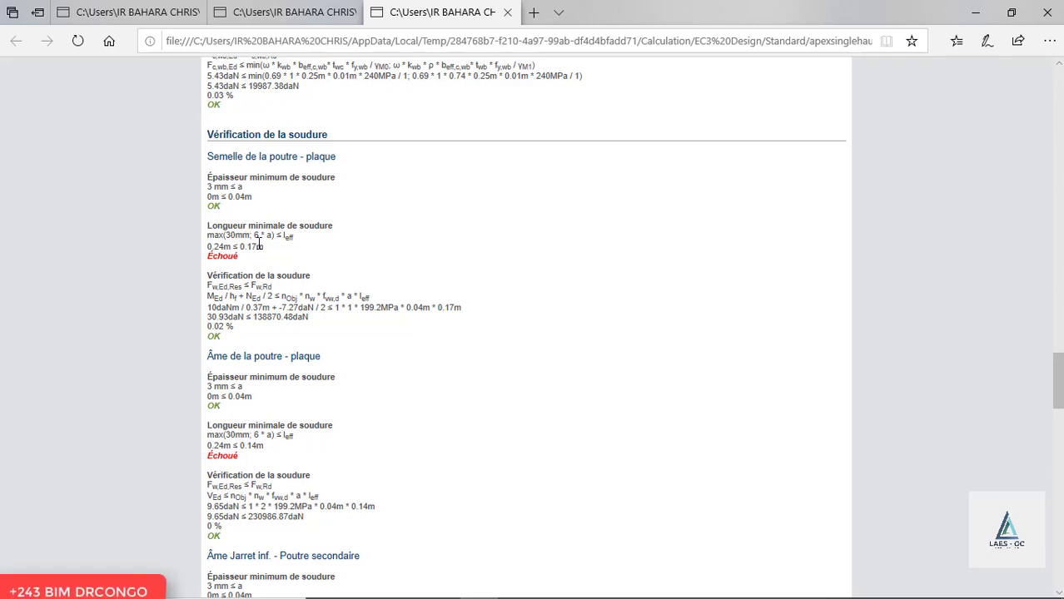
pyautogui.scroll(1, 274, 235)
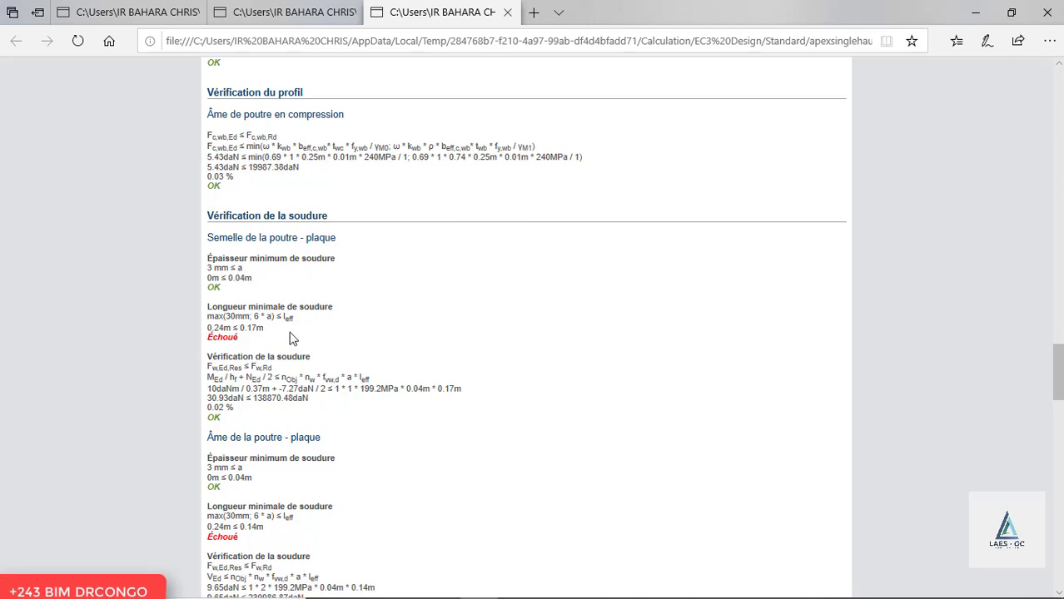
pyautogui.scroll(-3, 300, 320)
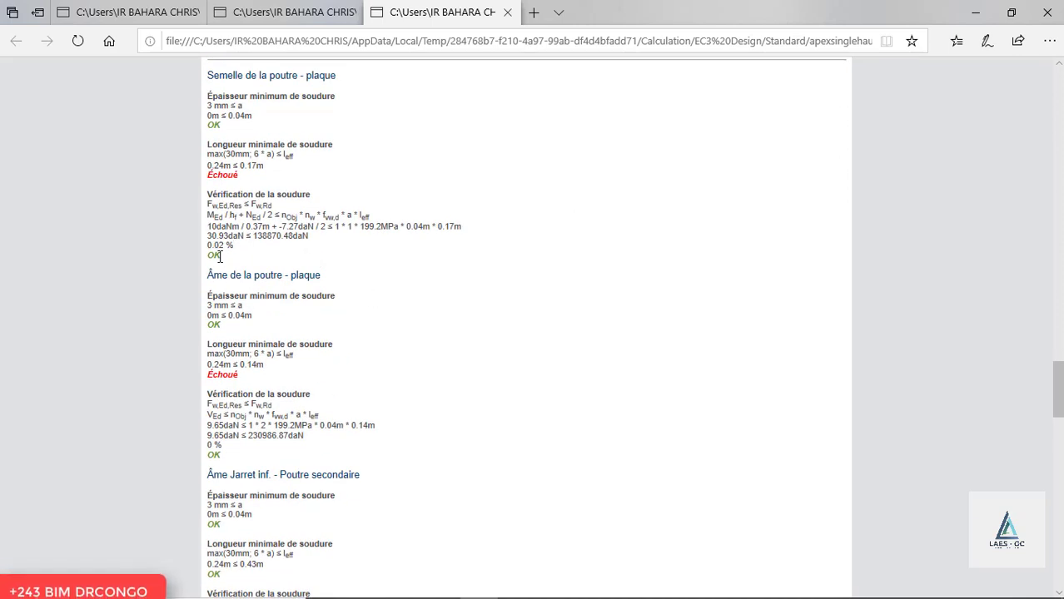
pyautogui.scroll(-2, 250, 254)
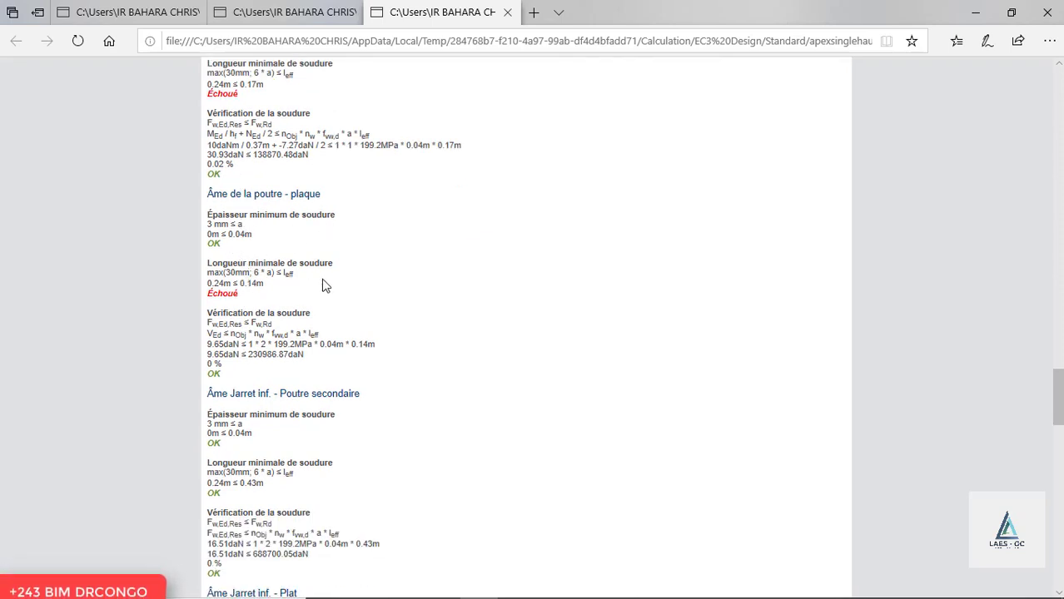
pyautogui.scroll(-6, 325, 286)
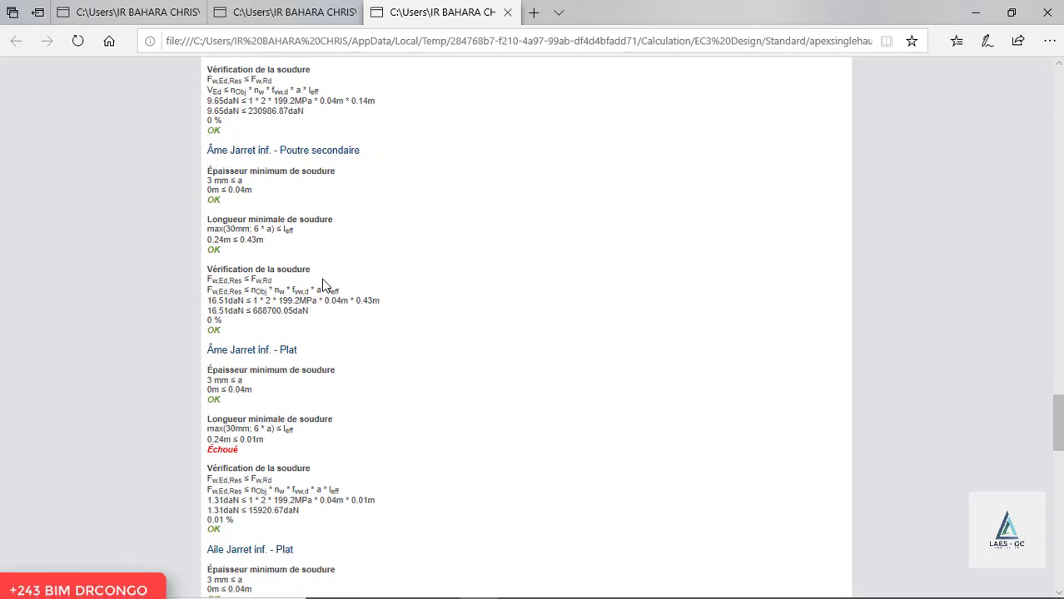
pyautogui.scroll(-10, 324, 286)
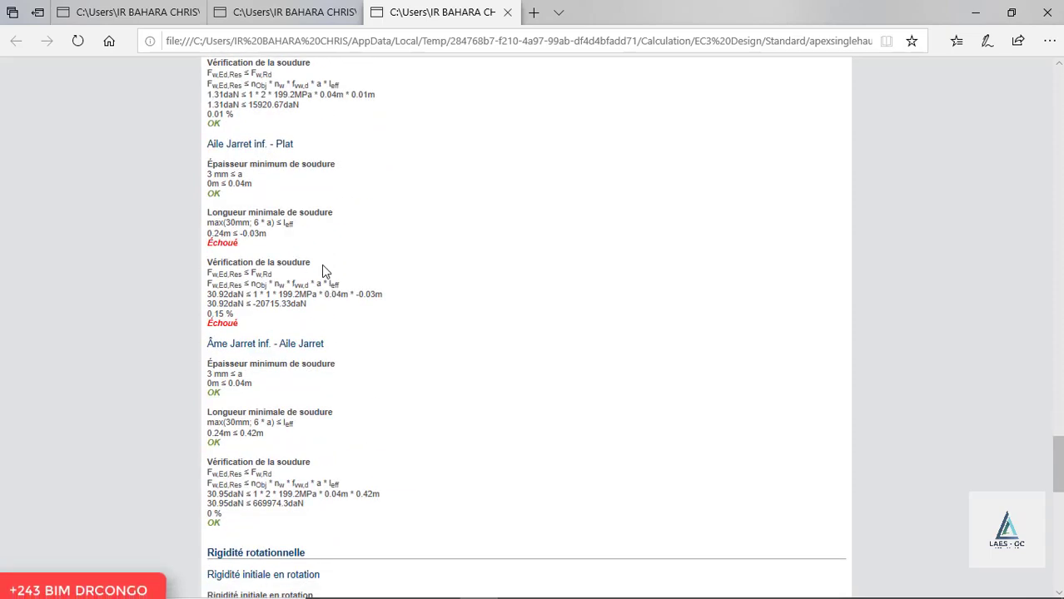
pyautogui.scroll(-14, 322, 266)
pyautogui.scroll(-2, 322, 272)
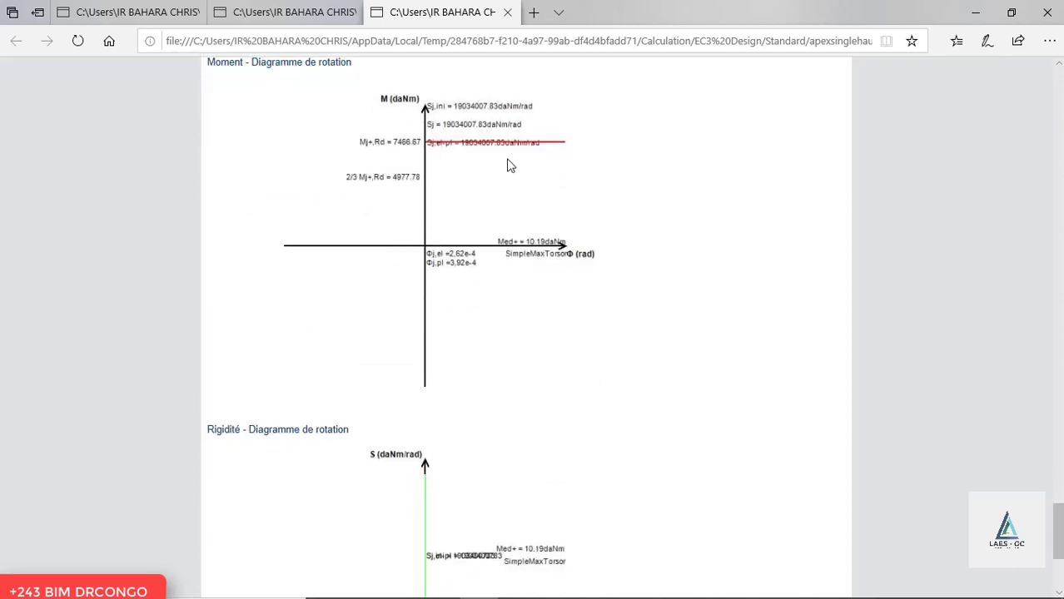
# Examine the calculation report's stiffness-rotation diagram and conclusion, and recheck its weld verification for the beam flange and web
pyautogui.scroll(-7, 384, 430)
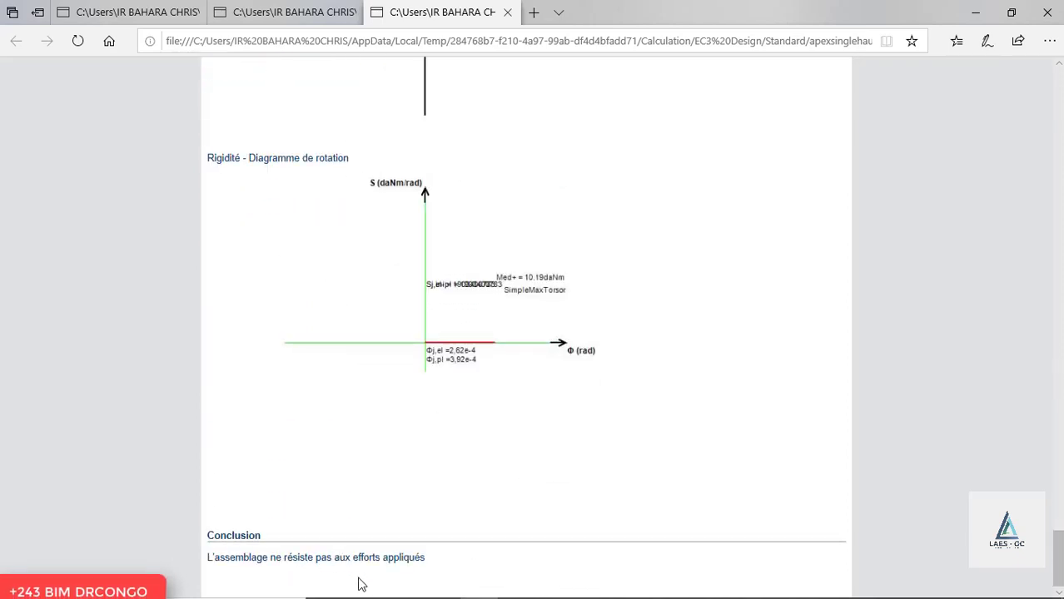
pyautogui.scroll(15, 364, 404)
pyautogui.scroll(20, 254, 223)
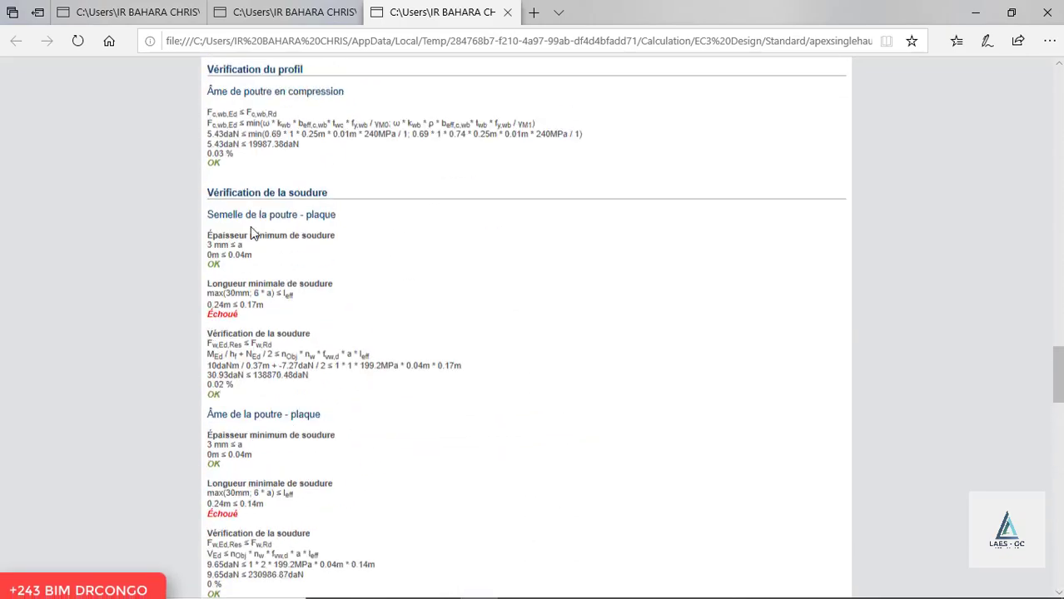
pyautogui.scroll(-12, 262, 220)
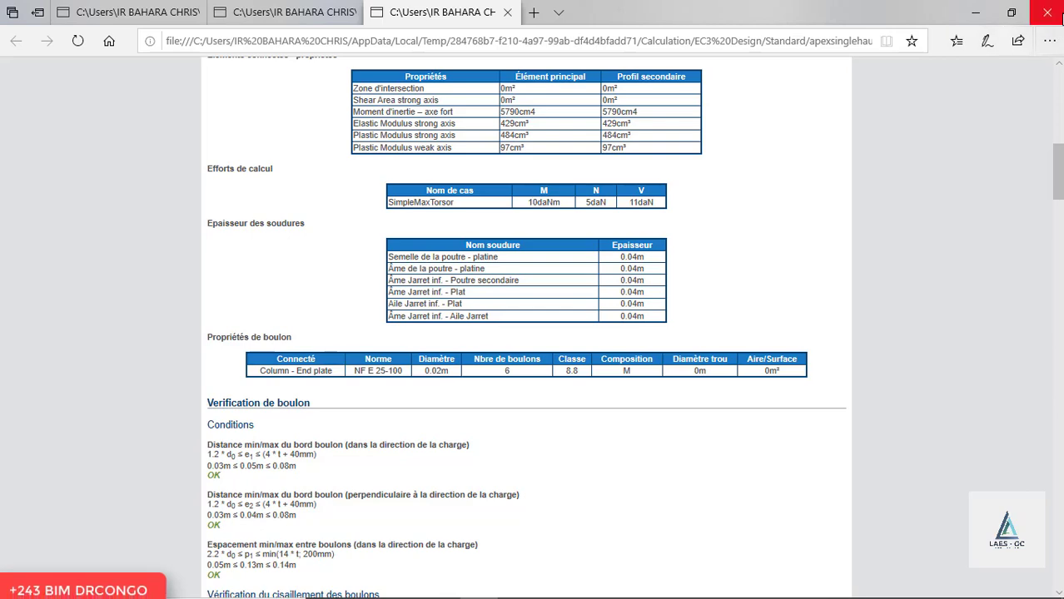
# Close all open calculation report tabs, switch back to Revit and close the ridge haunch connection's parameters
pyautogui.click(1059, 20)
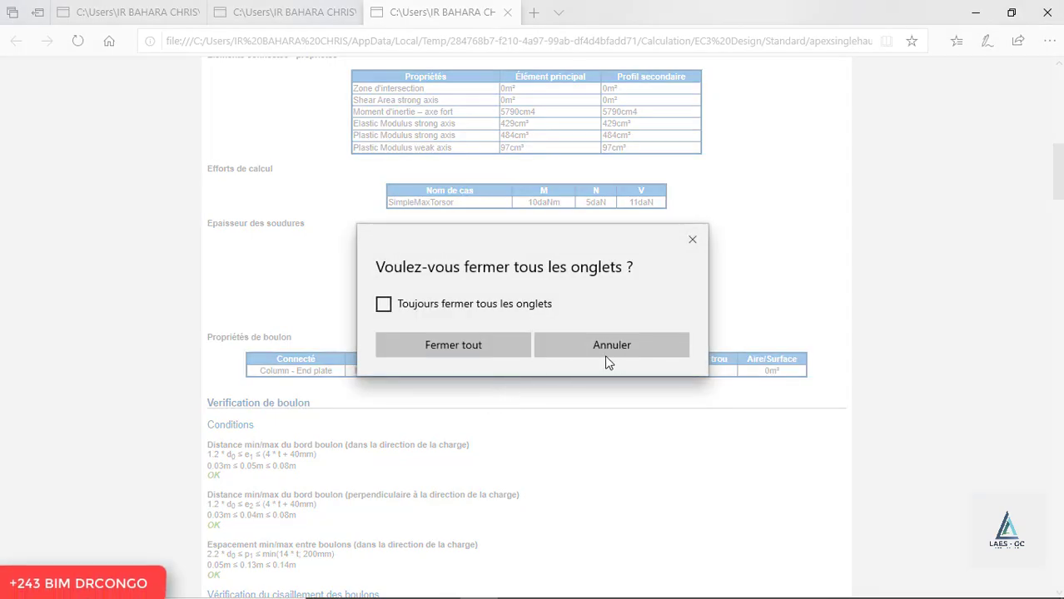
pyautogui.click(504, 343)
pyautogui.click(558, 77)
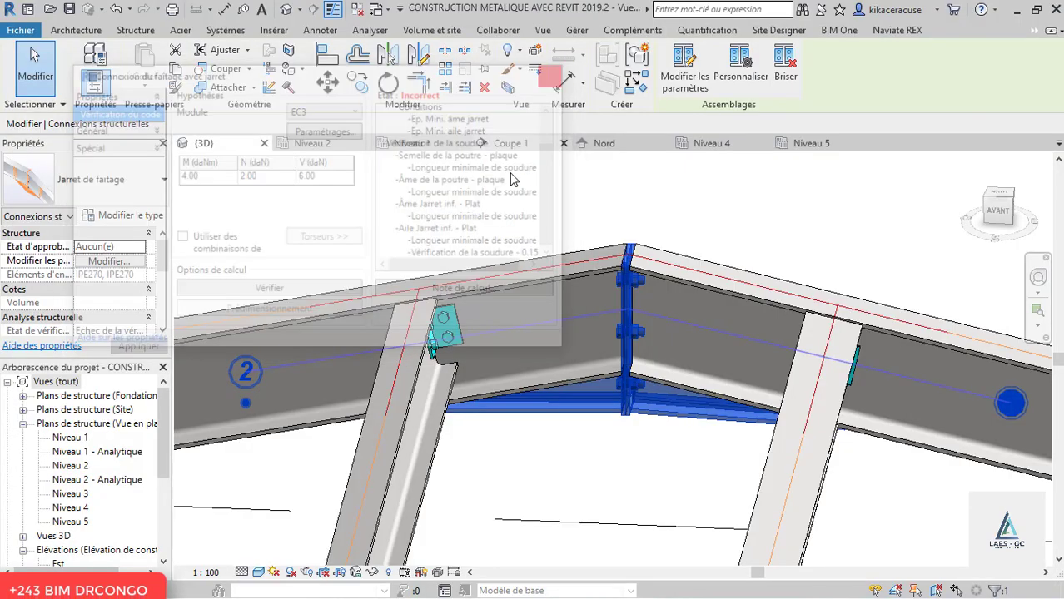
# Open the code verification of the bolted haunch connection (Encastrement par Jarret boulonné sur aile) at the end frame's eave column
pyautogui.scroll(-5, 445, 251)
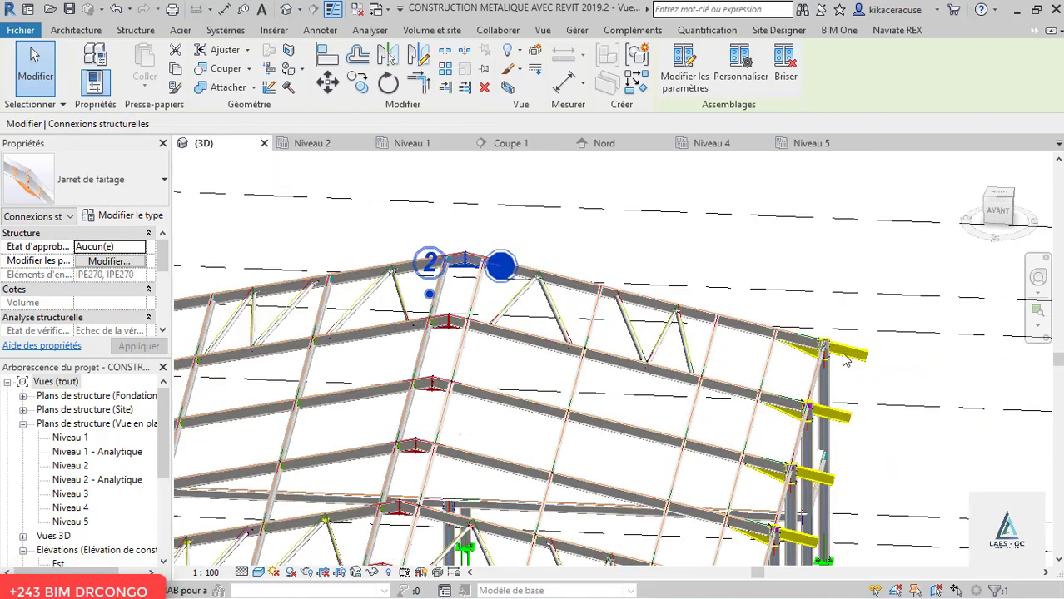
pyautogui.scroll(3, 842, 356)
pyautogui.click(759, 355)
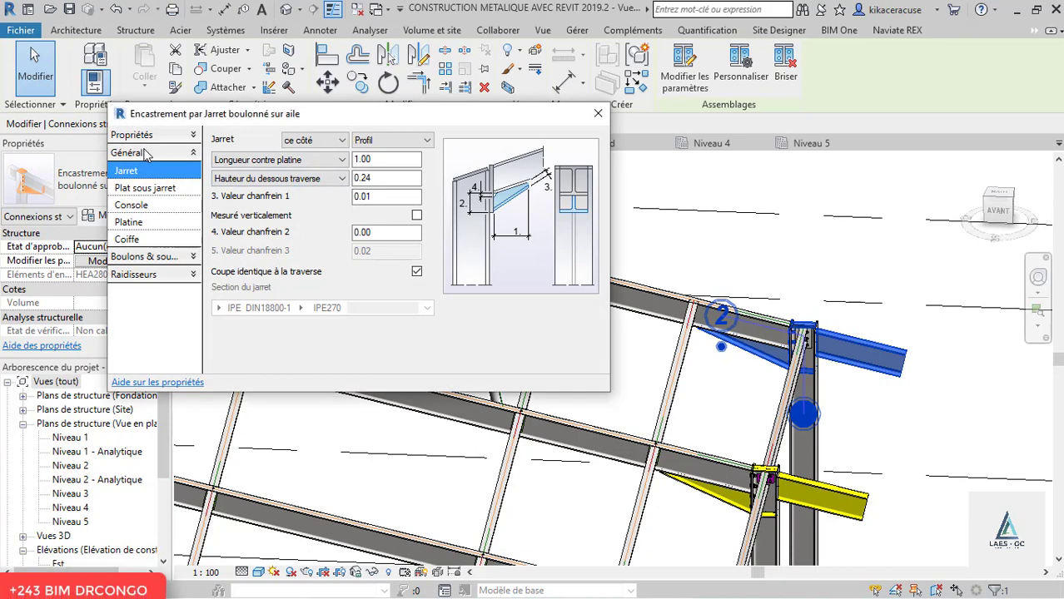
pyautogui.click(166, 142)
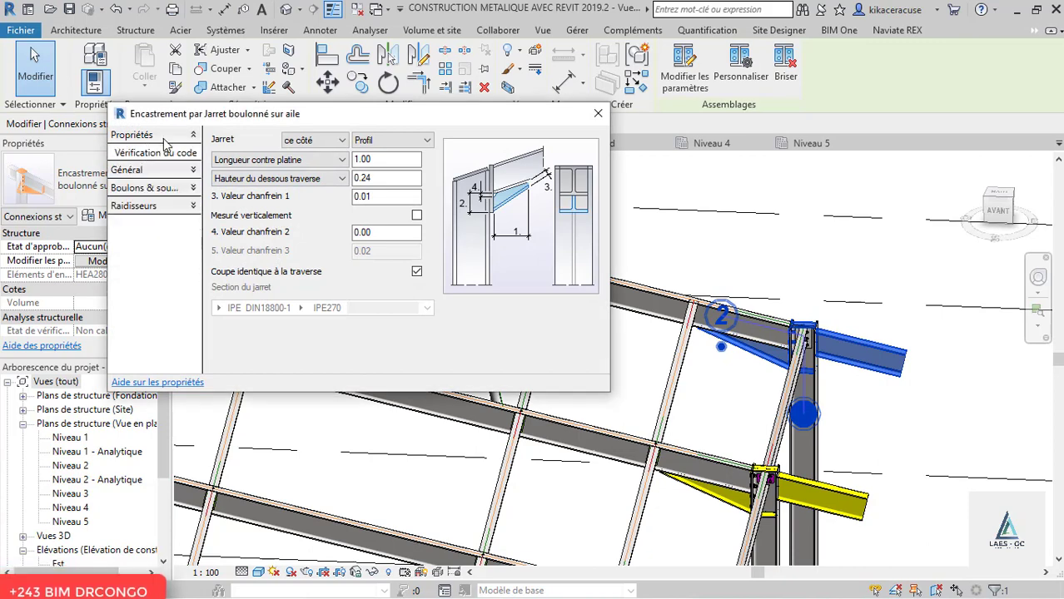
pyautogui.click(171, 154)
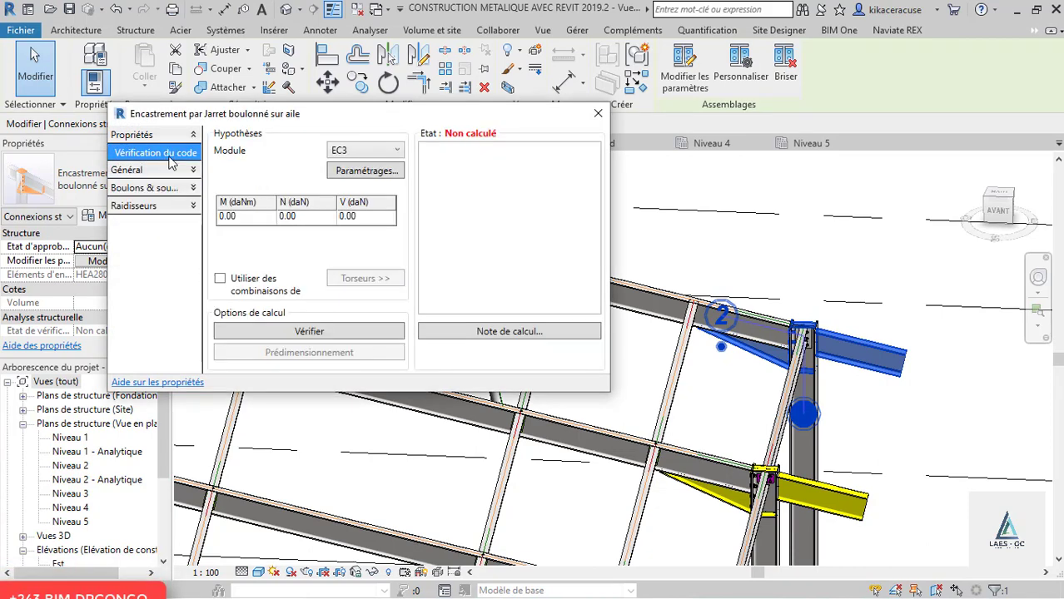
# Set the eave haunch connection's forces to N 20 daN and V 12 daN, and verify it to EC3
pyautogui.click(299, 220)
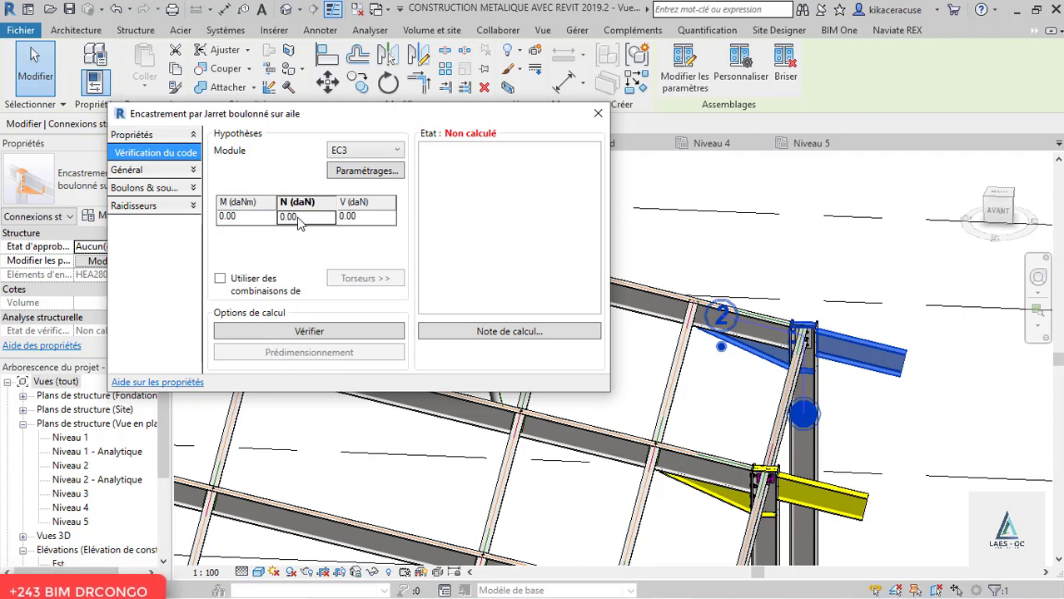
pyautogui.write('24')
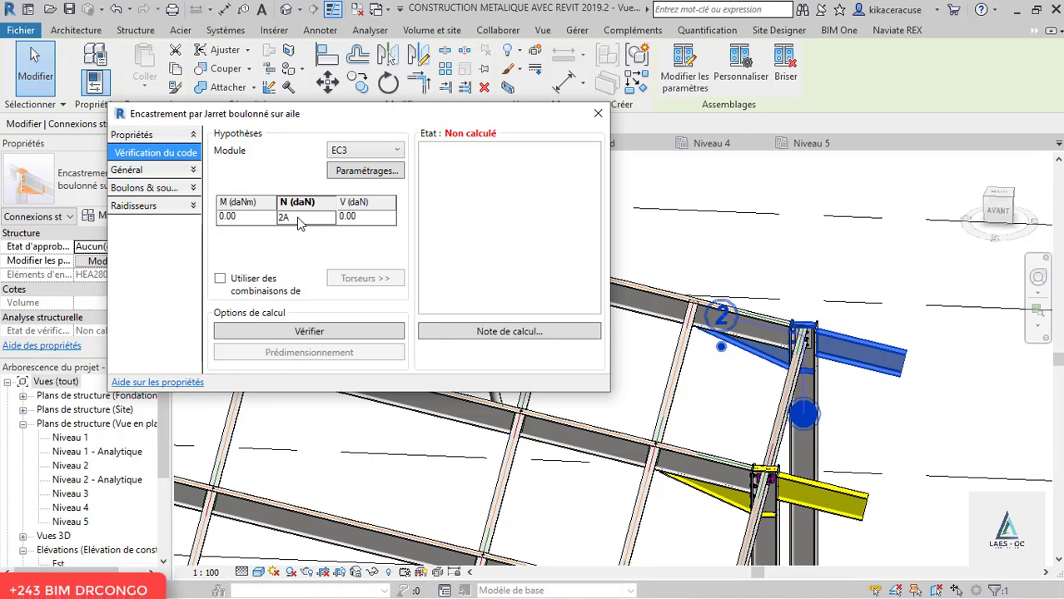
pyautogui.click(363, 218)
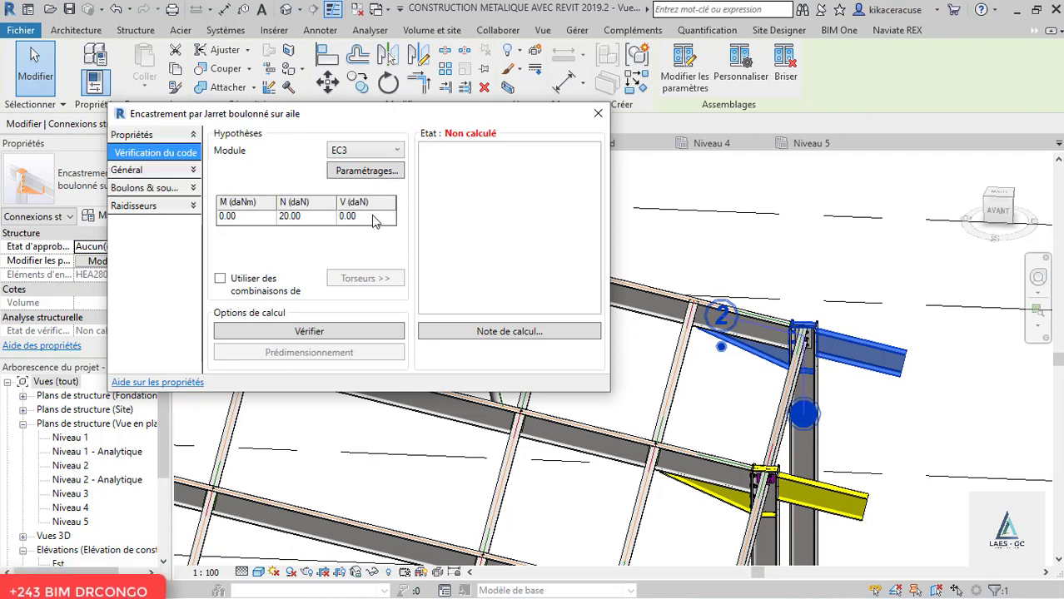
pyautogui.click(360, 221)
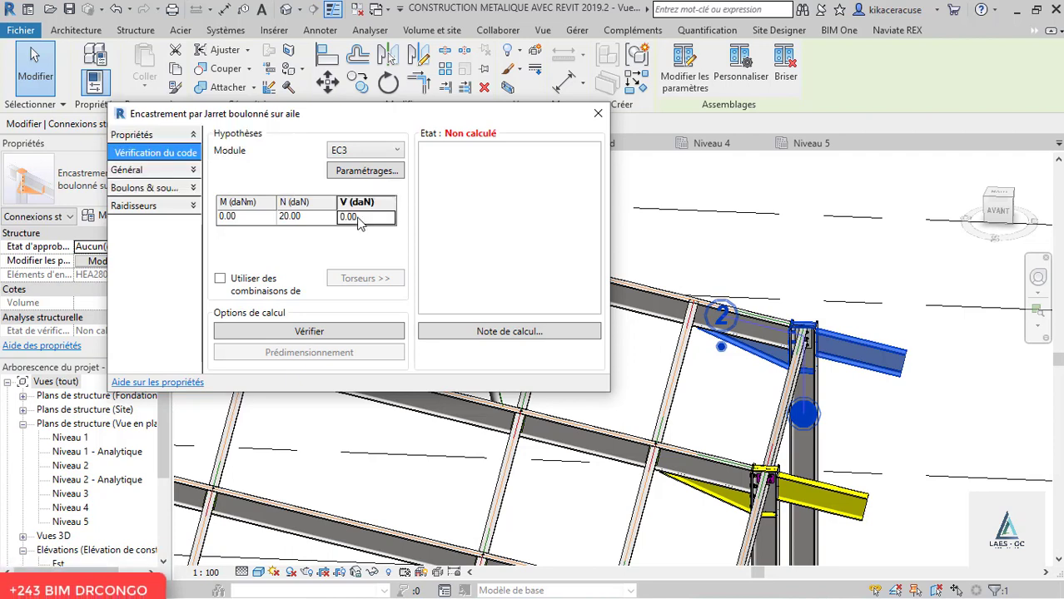
pyautogui.write('12')
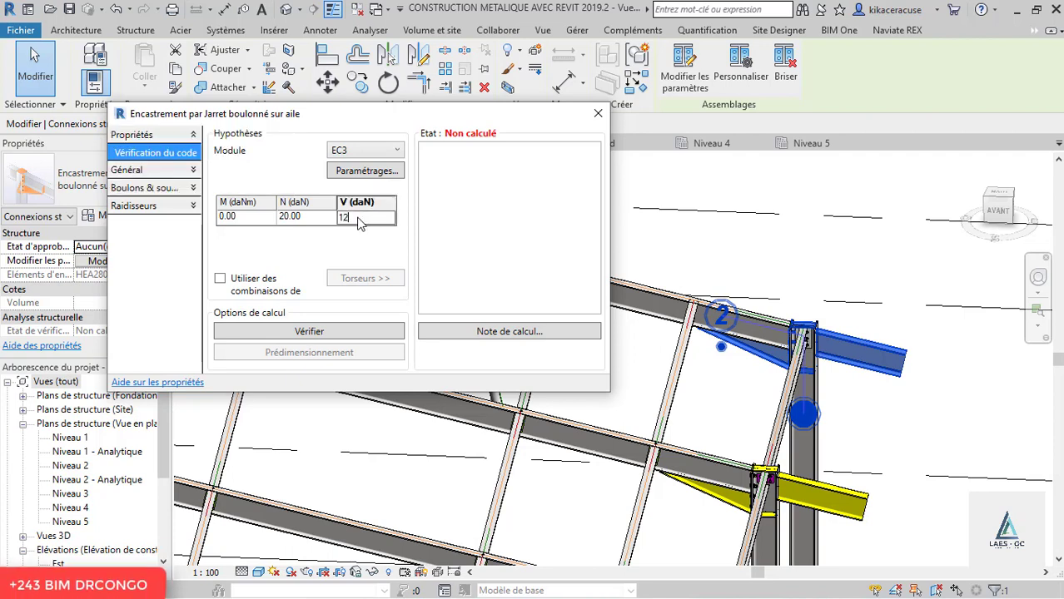
pyautogui.click(314, 333)
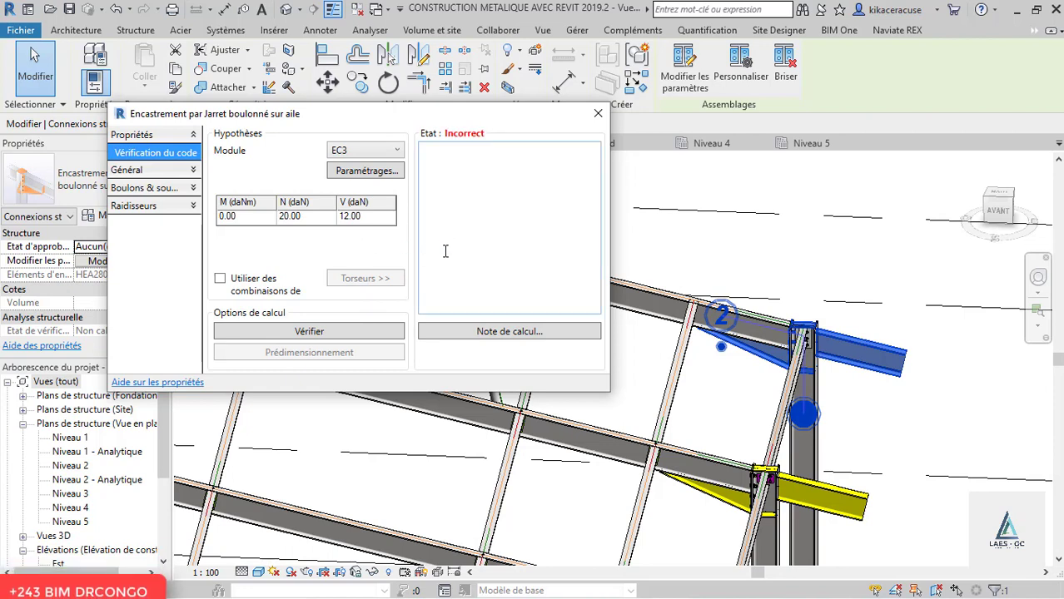
# Set the eave connection's moment M to 25 daNm, verify it again and close its parameters
pyautogui.click(239, 219)
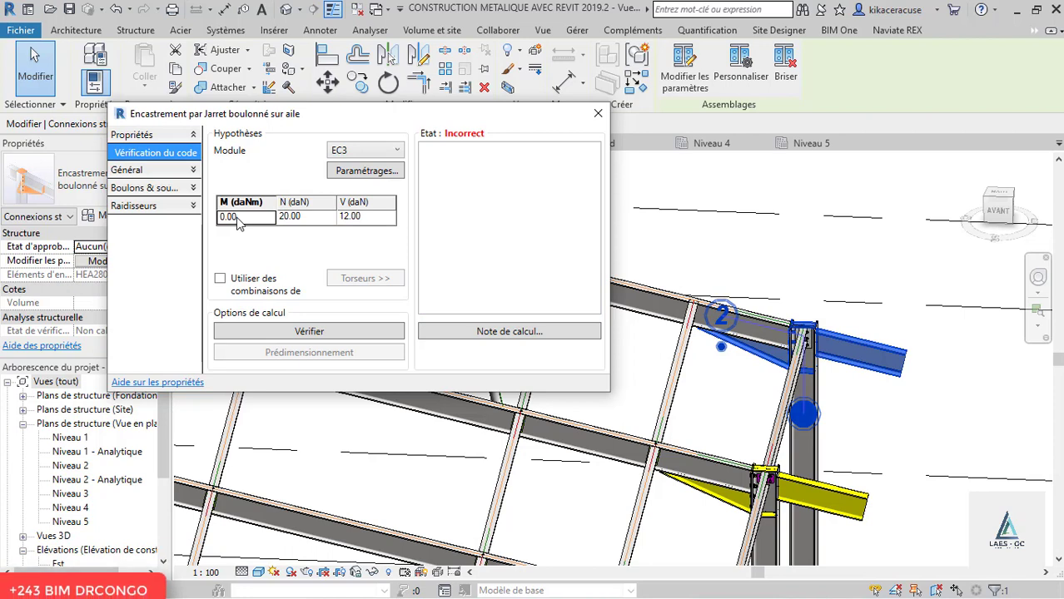
pyautogui.write('2')
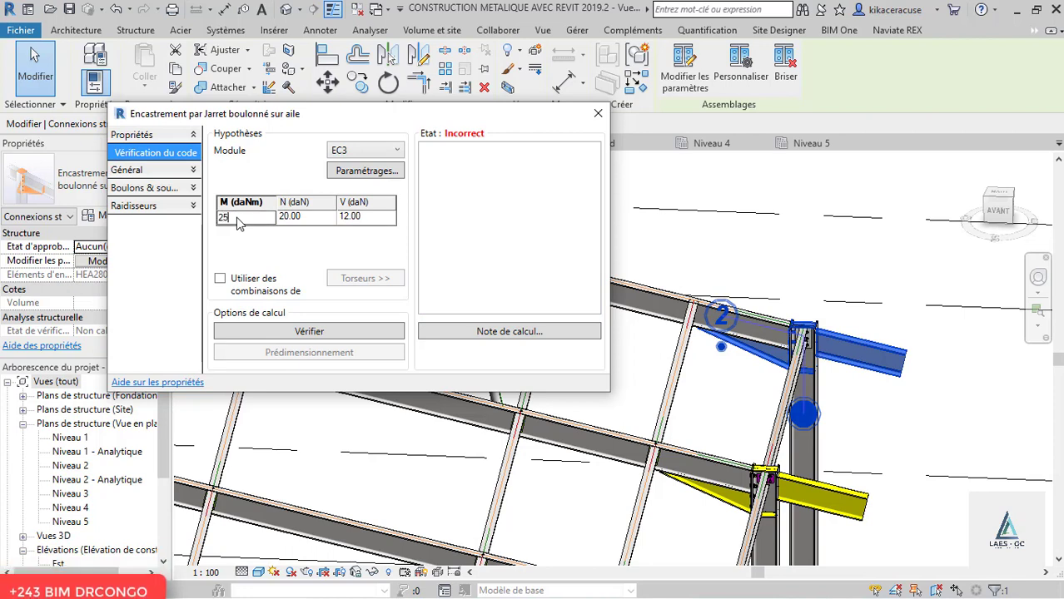
pyautogui.write('5')
pyautogui.click(309, 333)
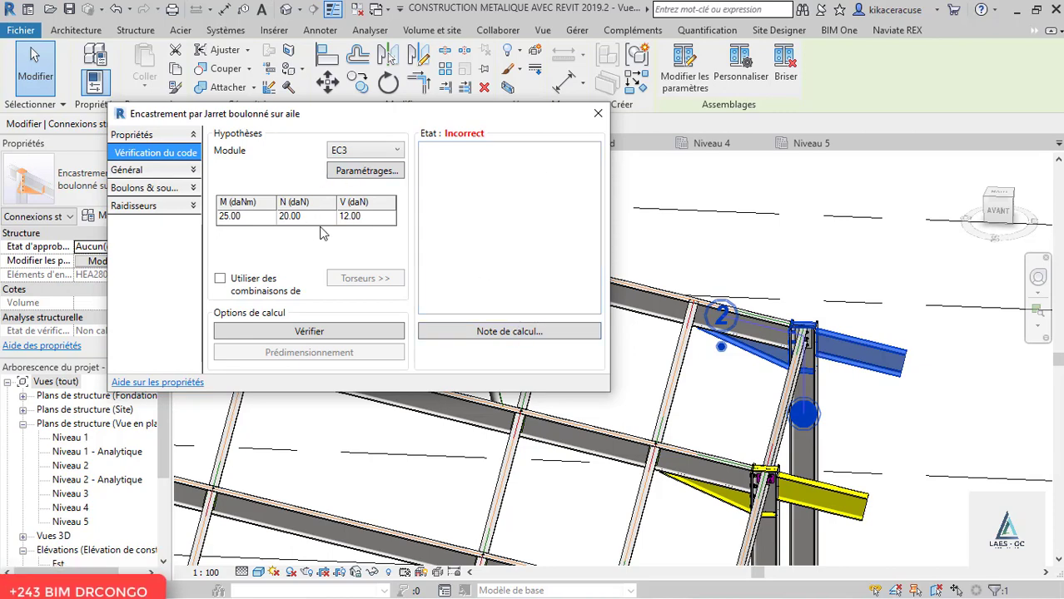
pyautogui.click(598, 113)
# Select the column base connection (Pied de Poteau) under the end corner column and open its code verification
pyautogui.scroll(-5, 509, 341)
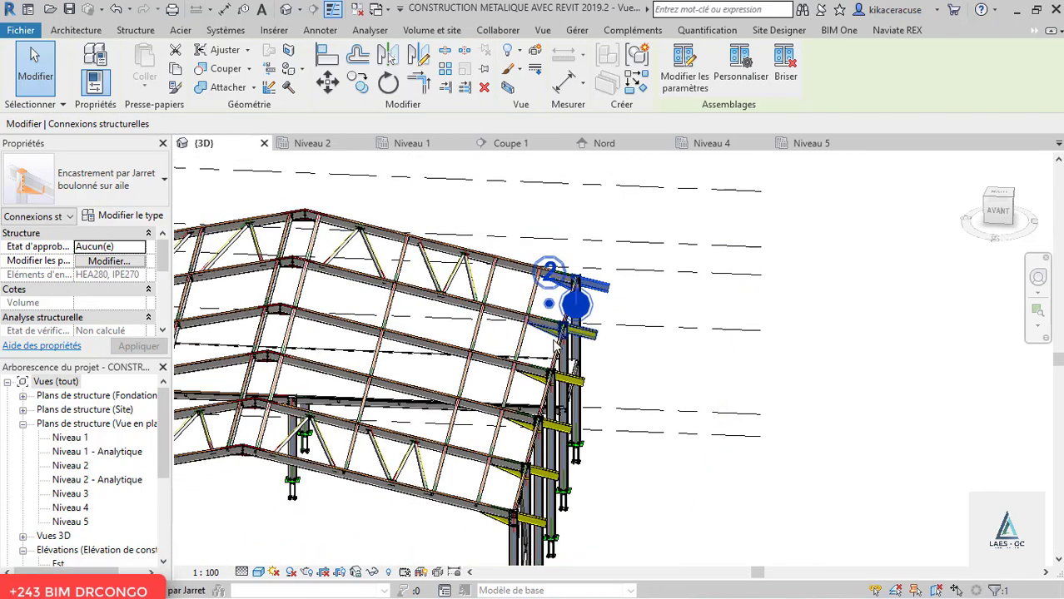
pyautogui.keyDown('shift'); pyautogui.moveTo(510, 342); pyautogui.dragTo(594, 503, button='middle'); pyautogui.keyUp('shift')
pyautogui.scroll(5, 594, 502)
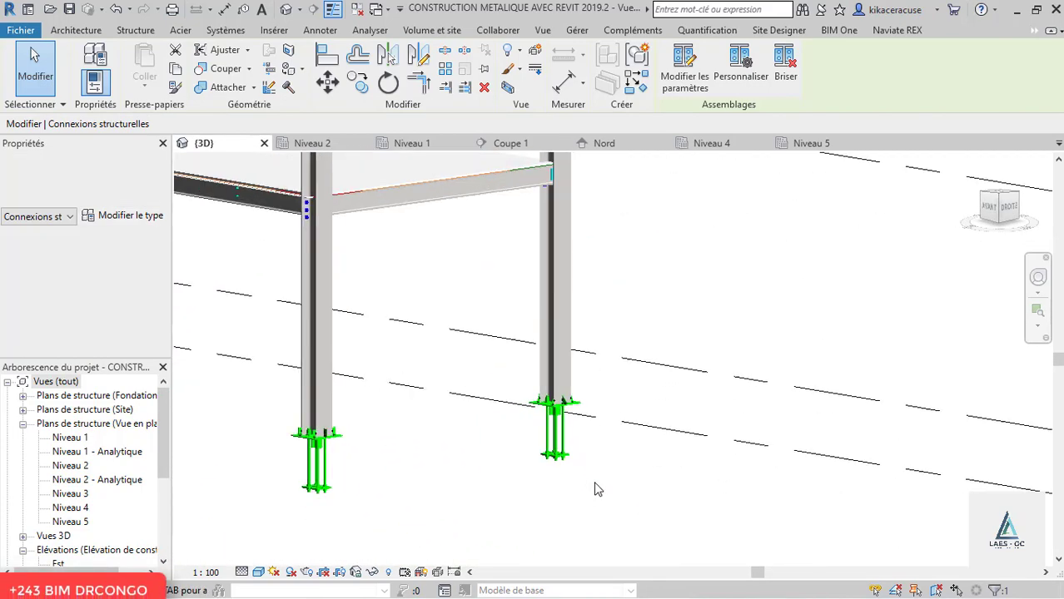
pyautogui.click(554, 396)
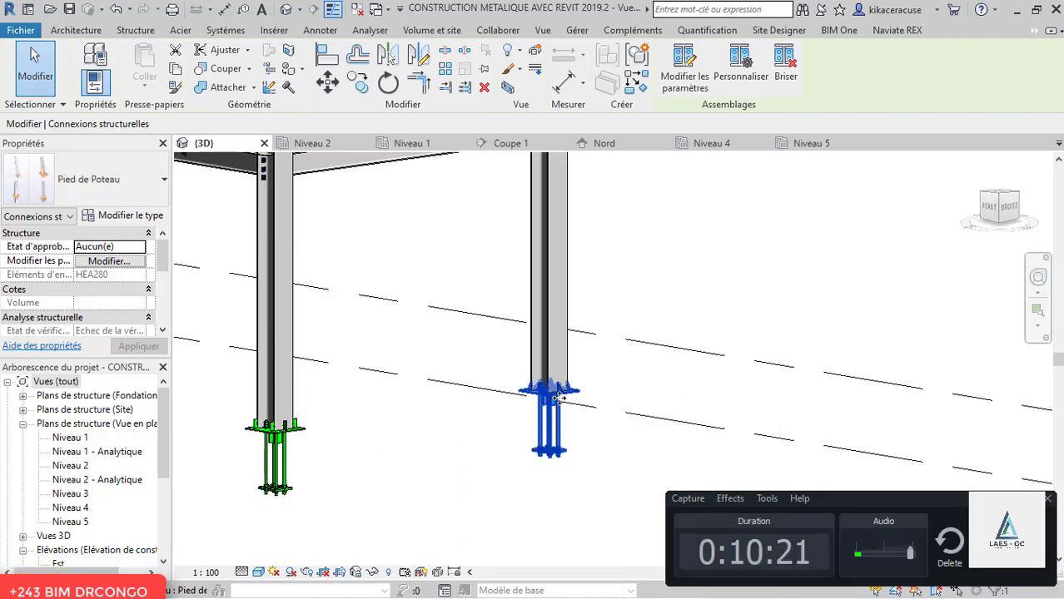
pyautogui.click(685, 68)
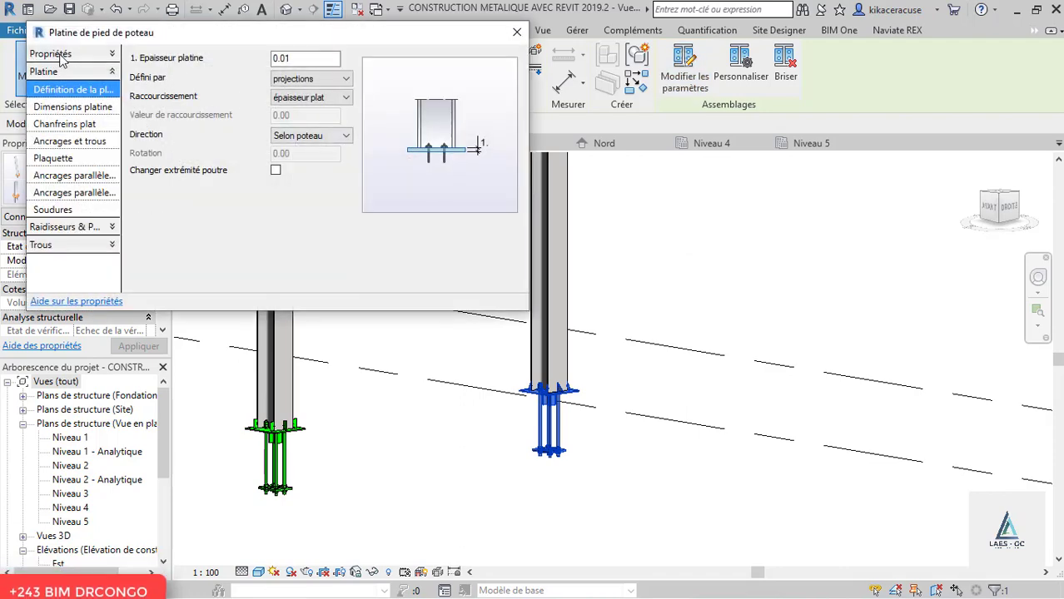
pyautogui.click(65, 68)
pyautogui.click(94, 73)
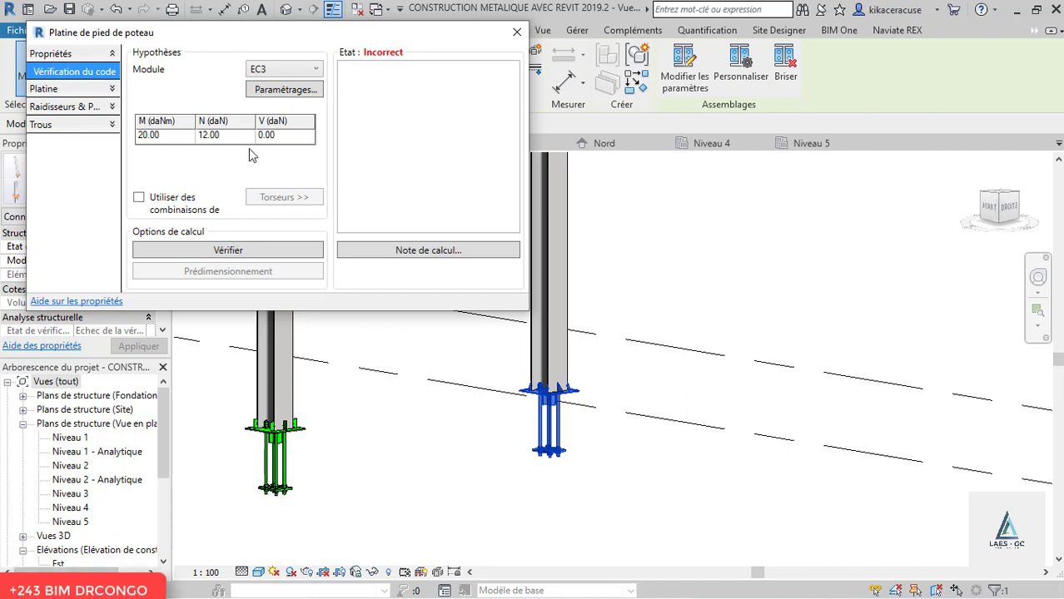
# Set the base plate connection's shear force V to 14 daN, verify it to EC3 and close its parameters
pyautogui.click(239, 251)
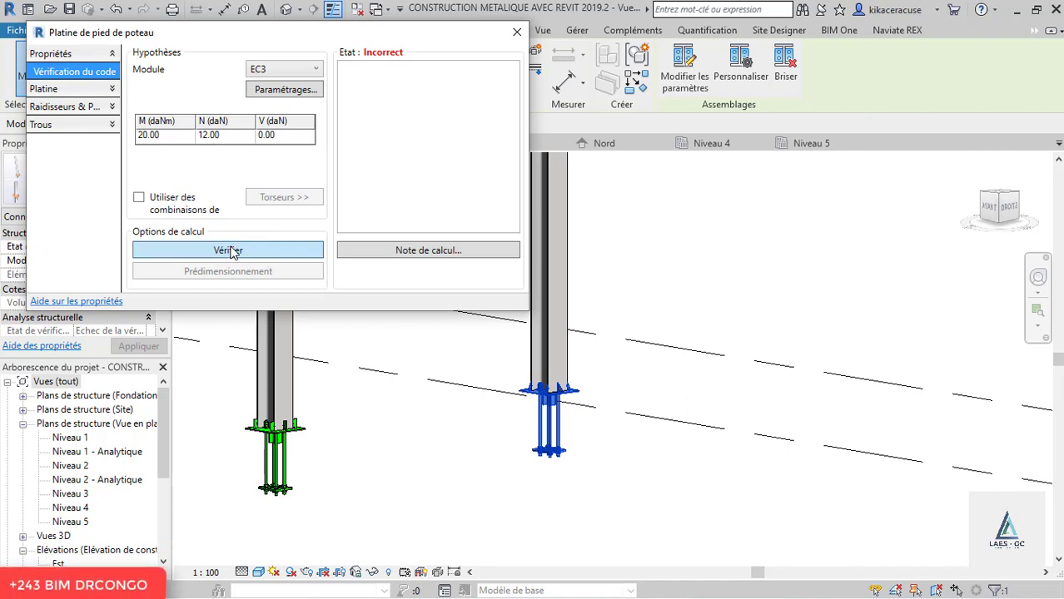
pyautogui.click(269, 137)
pyautogui.write('14')
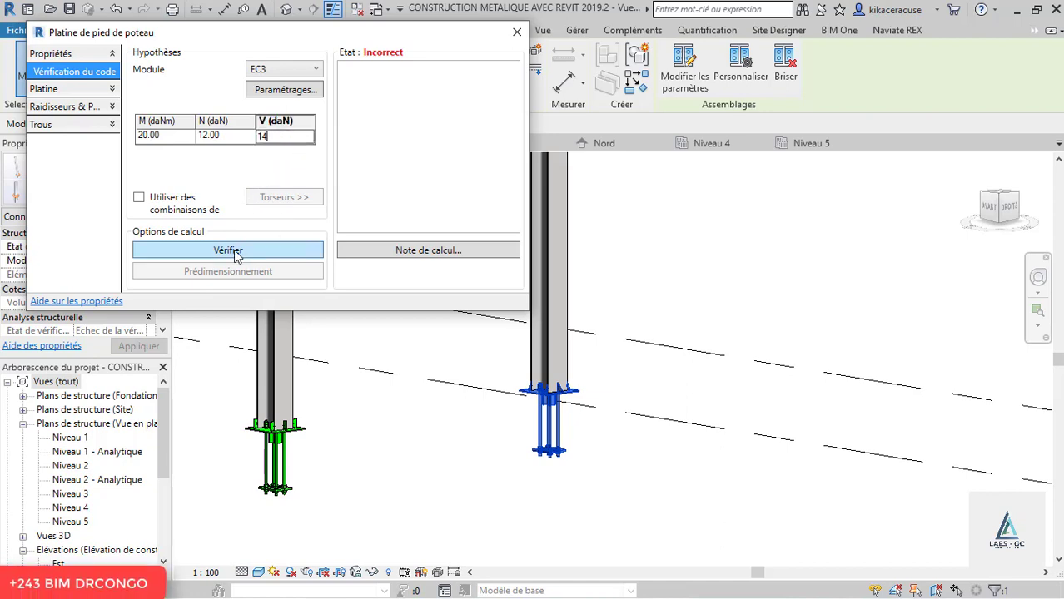
pyautogui.click(236, 254)
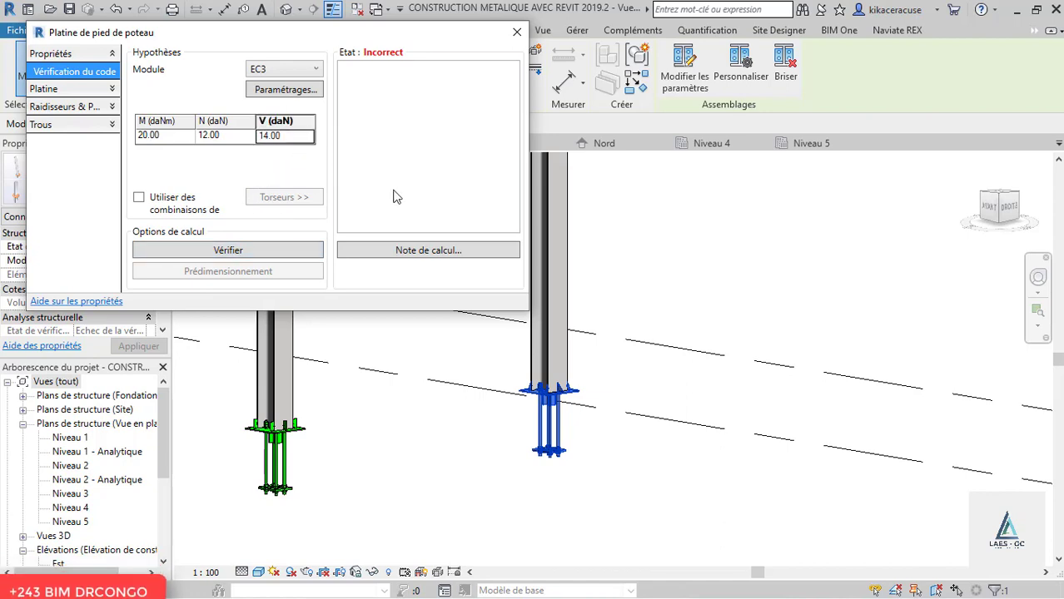
pyautogui.click(353, 248)
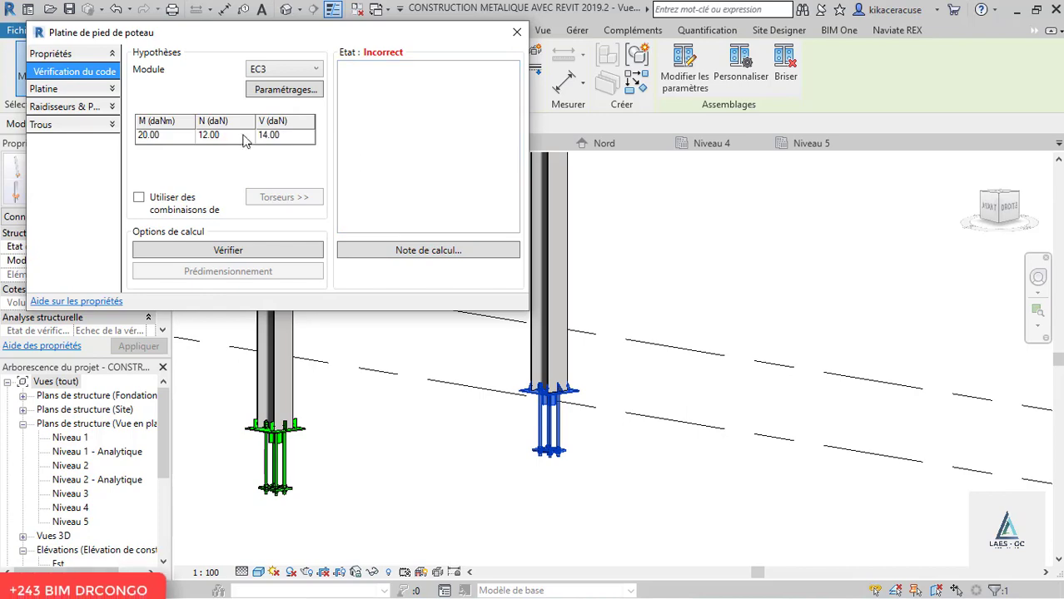
pyautogui.click(517, 32)
# Select the ridge haunch connection at the end frame's apex again and open its code verification
pyautogui.scroll(-4, 471, 368)
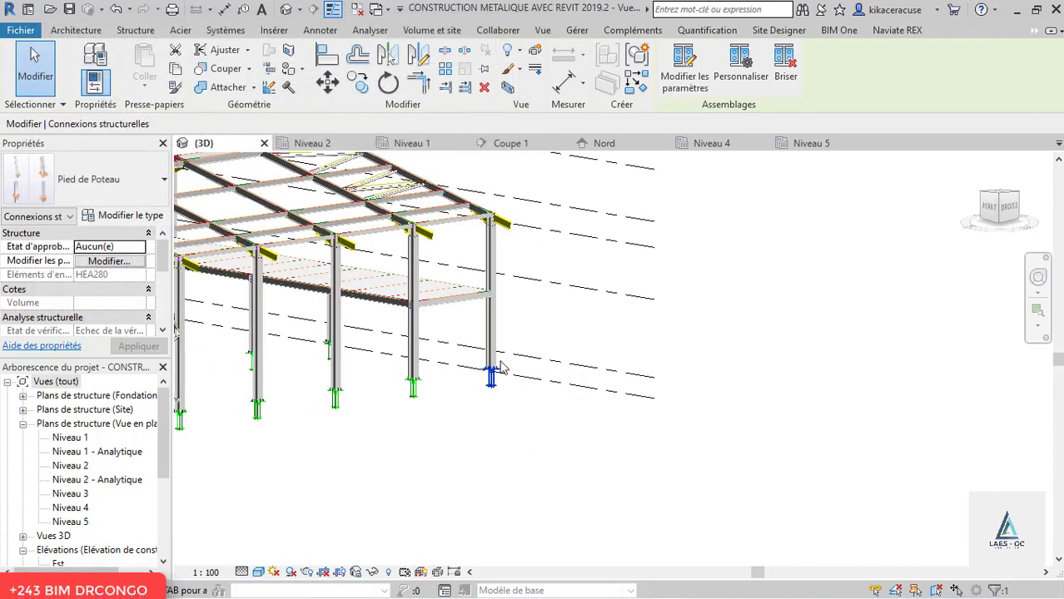
pyautogui.scroll(-2, 500, 367)
pyautogui.scroll(6, 438, 302)
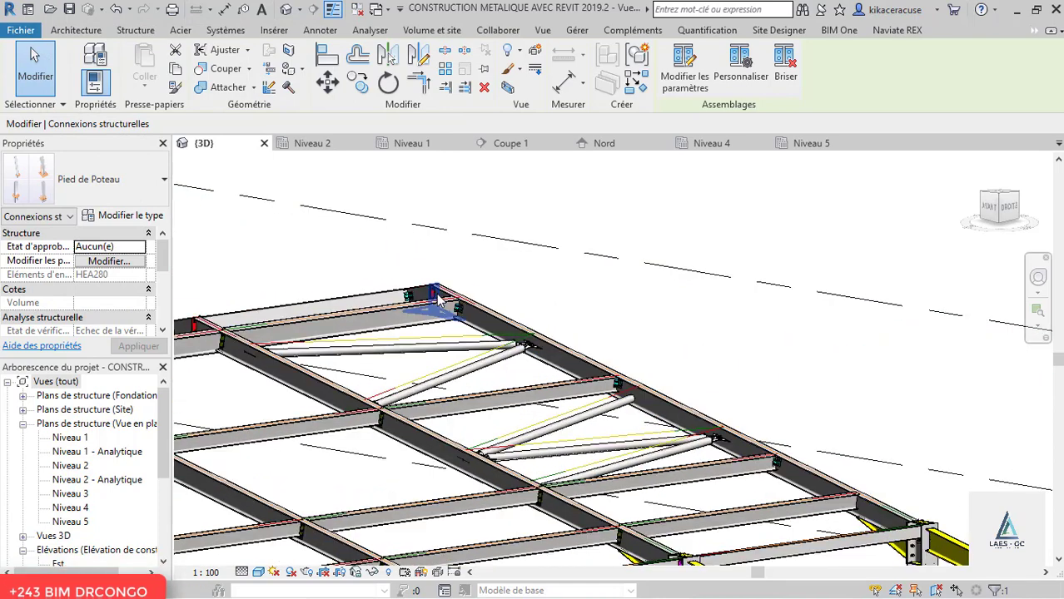
pyautogui.click(433, 291)
pyautogui.click(684, 71)
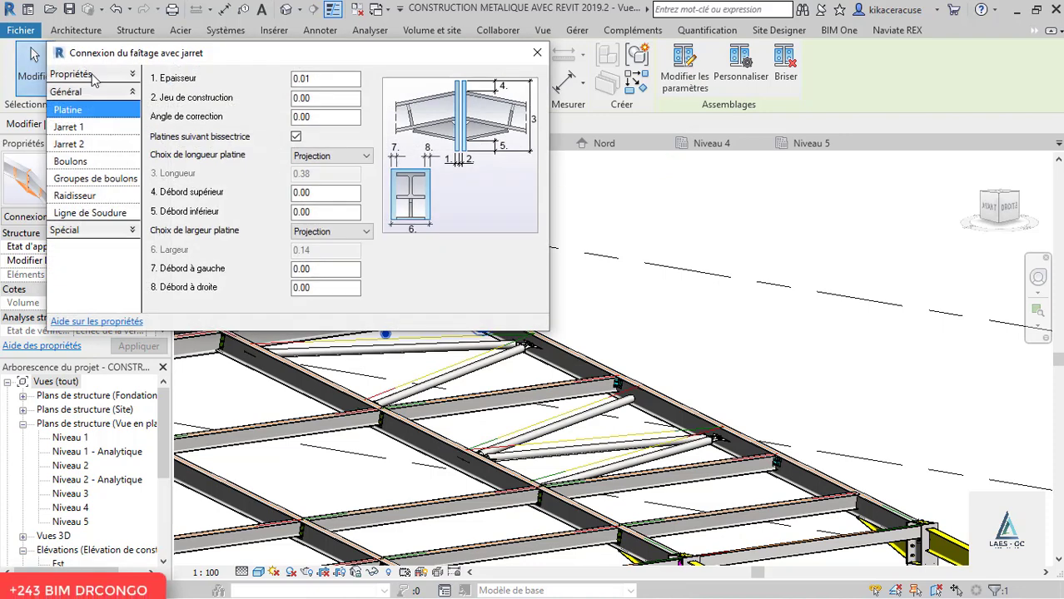
pyautogui.click(94, 76)
pyautogui.click(120, 92)
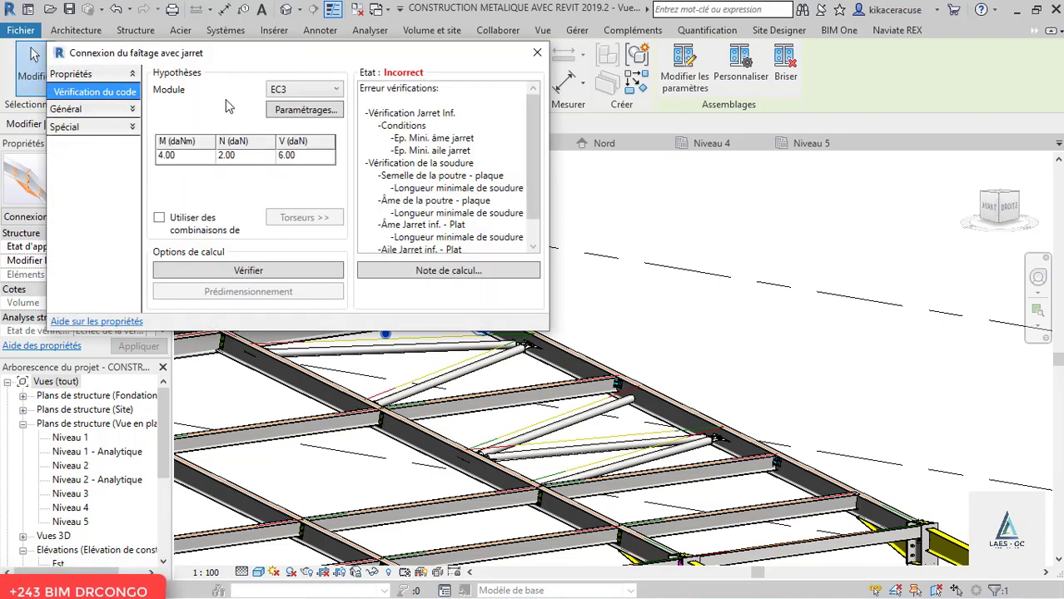
# Verify the ridge connection again and examine its calculation report's plate shear and lower haunch checks, closing the report when done
pyautogui.click(249, 271)
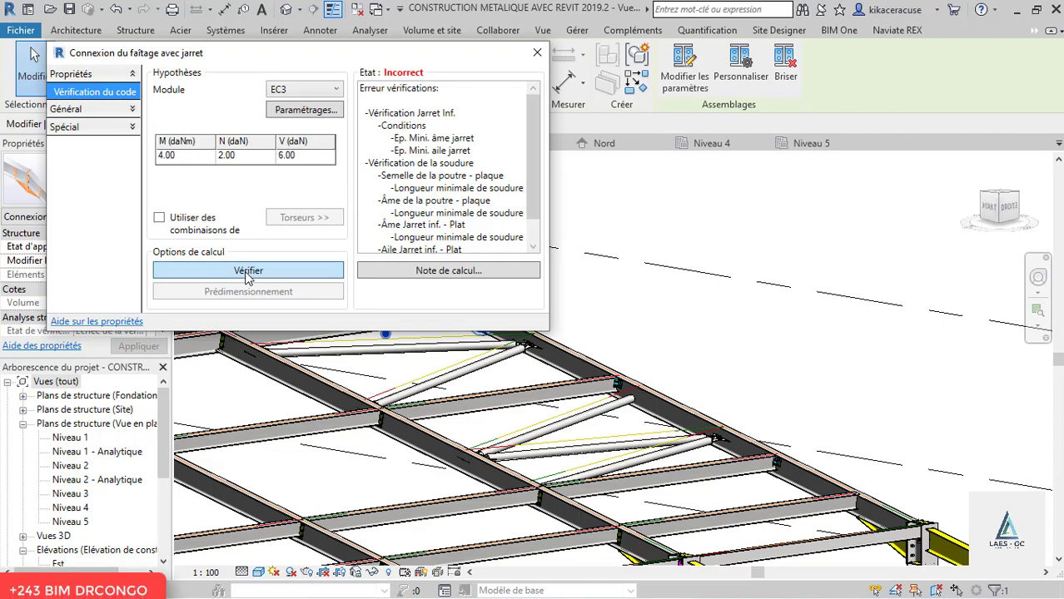
pyautogui.click(449, 271)
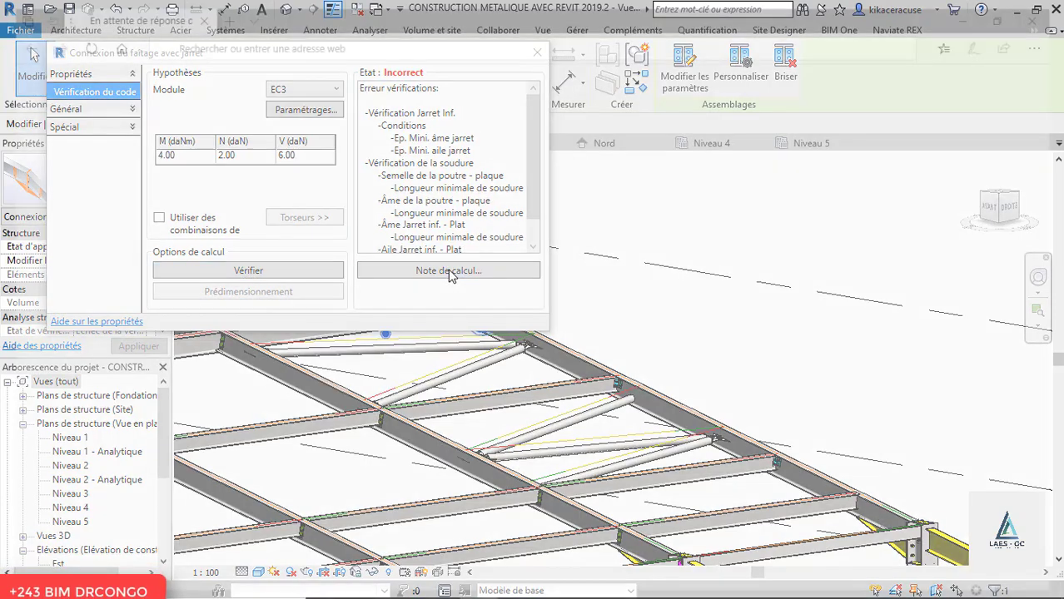
pyautogui.scroll(-10, 349, 204)
pyautogui.scroll(-20, 348, 204)
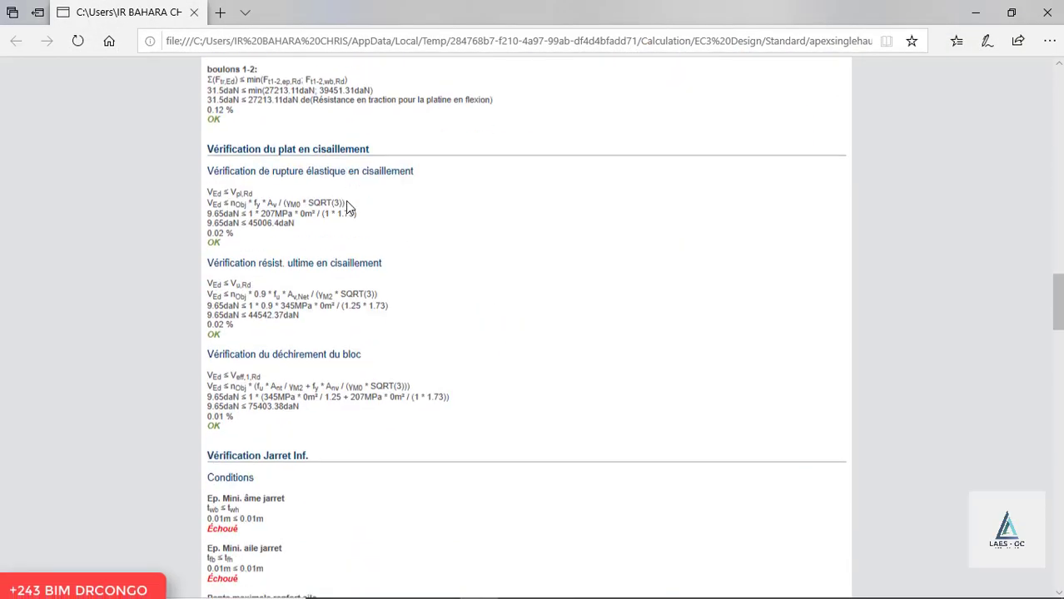
pyautogui.click(1048, 13)
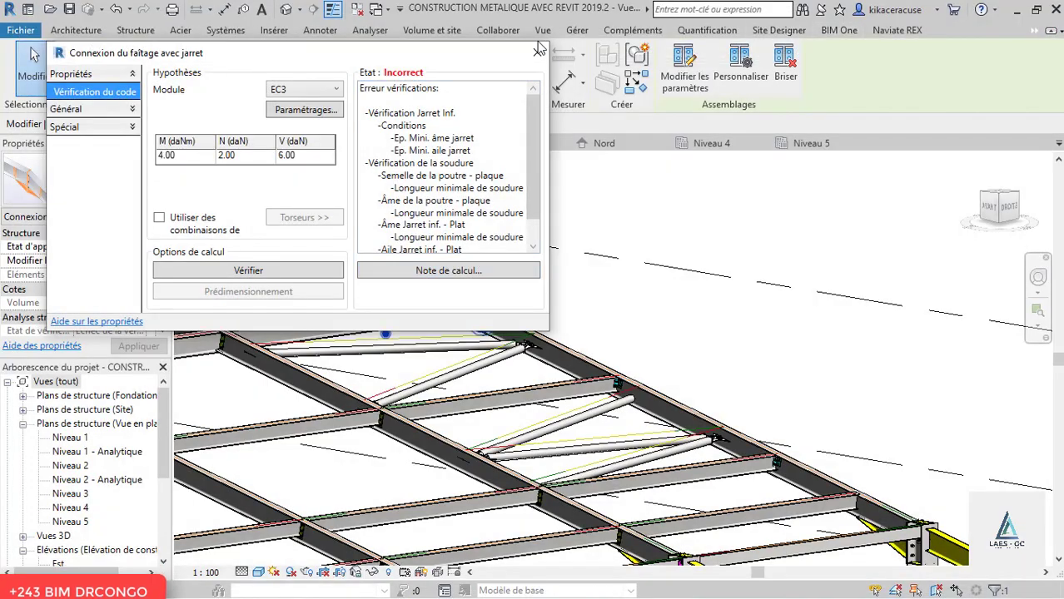
# Close the ridge haunch connection's parameters and clear its selection in the 3D view
pyautogui.click(535, 52)
pyautogui.scroll(-5, 702, 293)
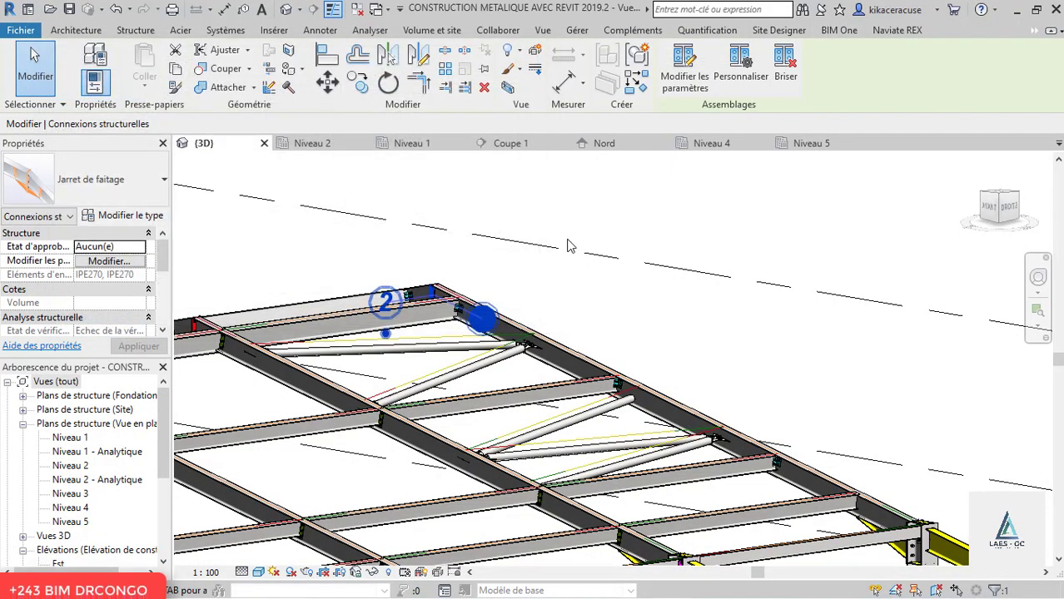
pyautogui.click(726, 293)
# Examine the verification colours of the column base connections along the long side of the frame
pyautogui.keyDown('shift'); pyautogui.moveTo(724, 381); pyautogui.dragTo(369, 433, button='middle'); pyautogui.keyUp('shift')
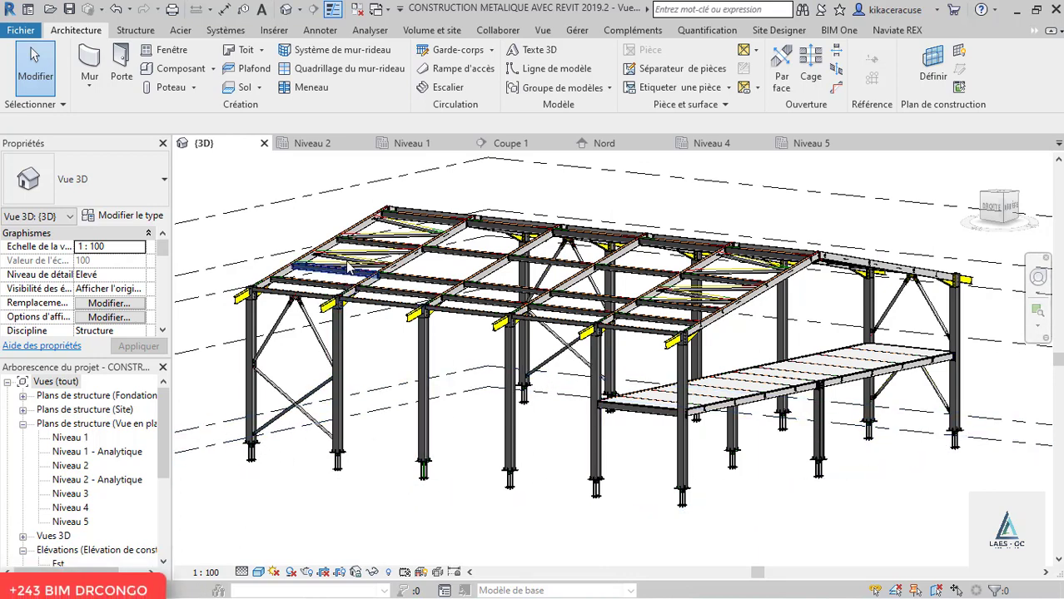
pyautogui.scroll(3, 526, 523)
pyautogui.scroll(1, 527, 523)
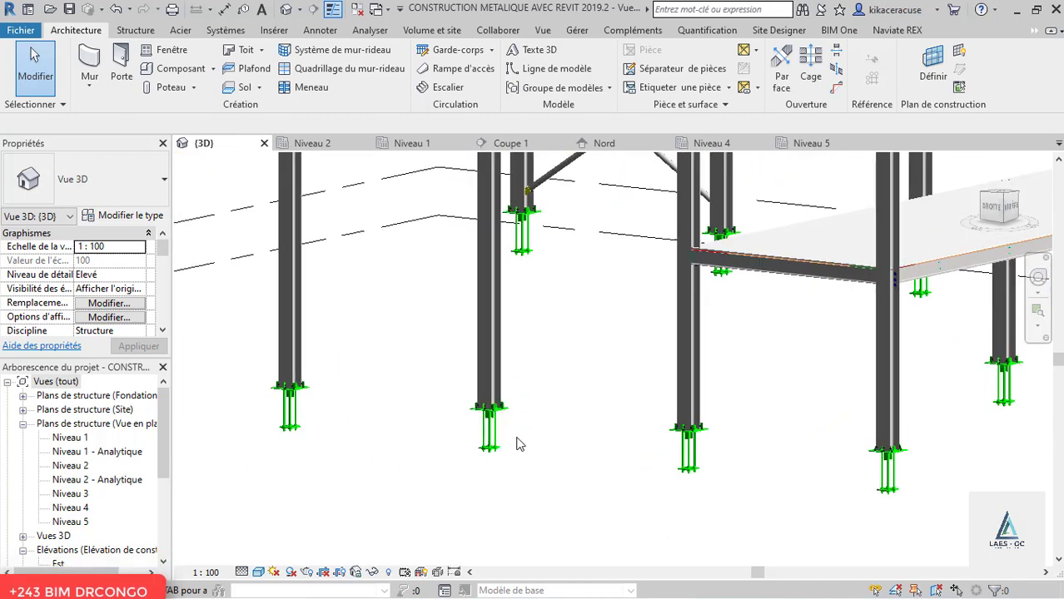
pyautogui.scroll(5, 262, 408)
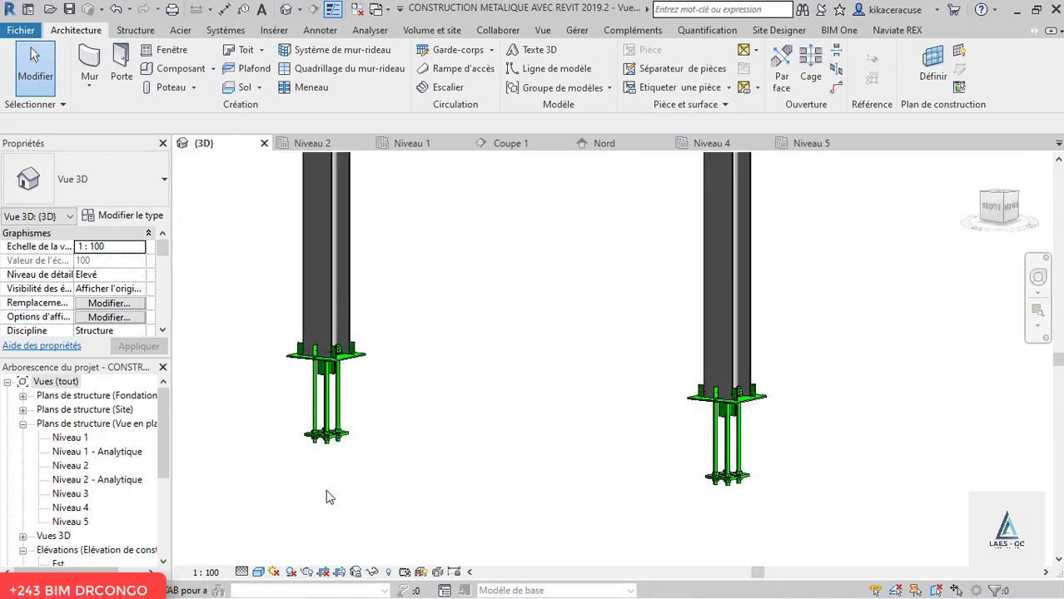
pyautogui.scroll(3, 349, 433)
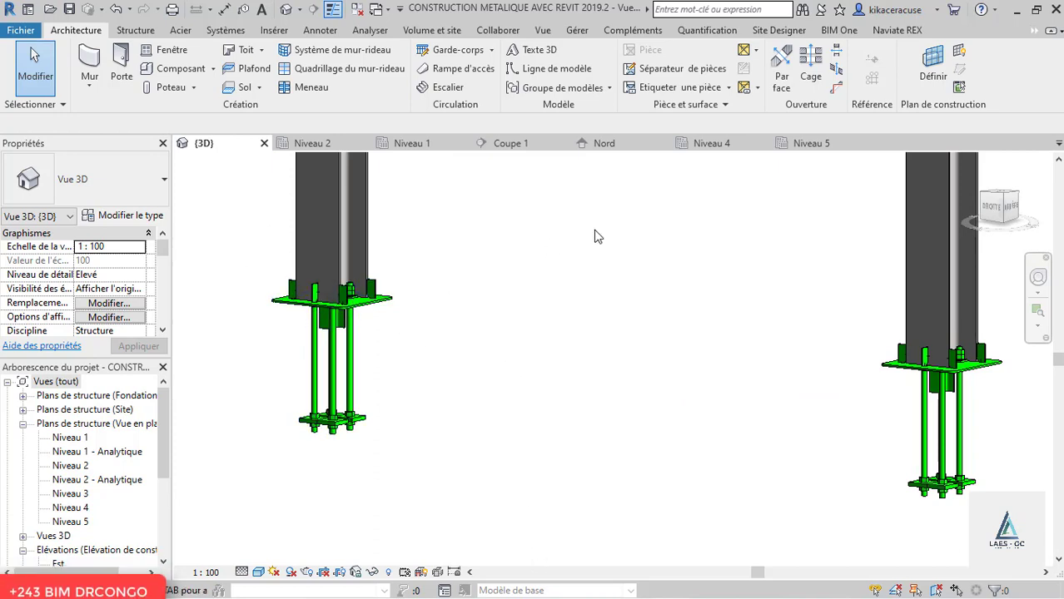
pyautogui.scroll(-8, 642, 424)
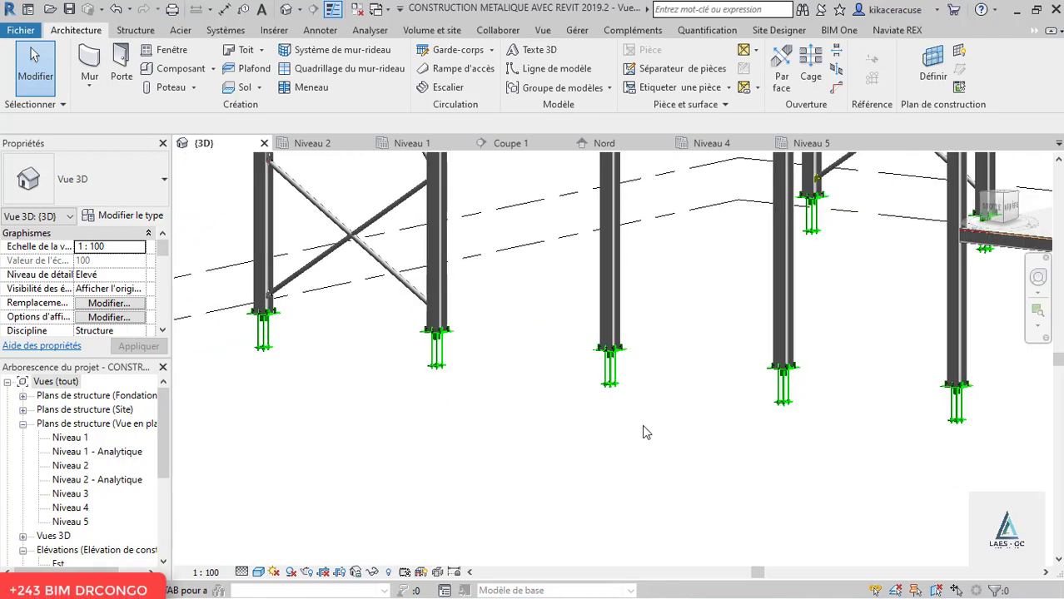
# Examine the whole steel frame from the front and the side, including its columns, mezzanine beams and bracing
pyautogui.keyDown('shift'); pyautogui.moveTo(641, 436); pyautogui.dragTo(820, 458, button='middle'); pyautogui.keyUp('shift')
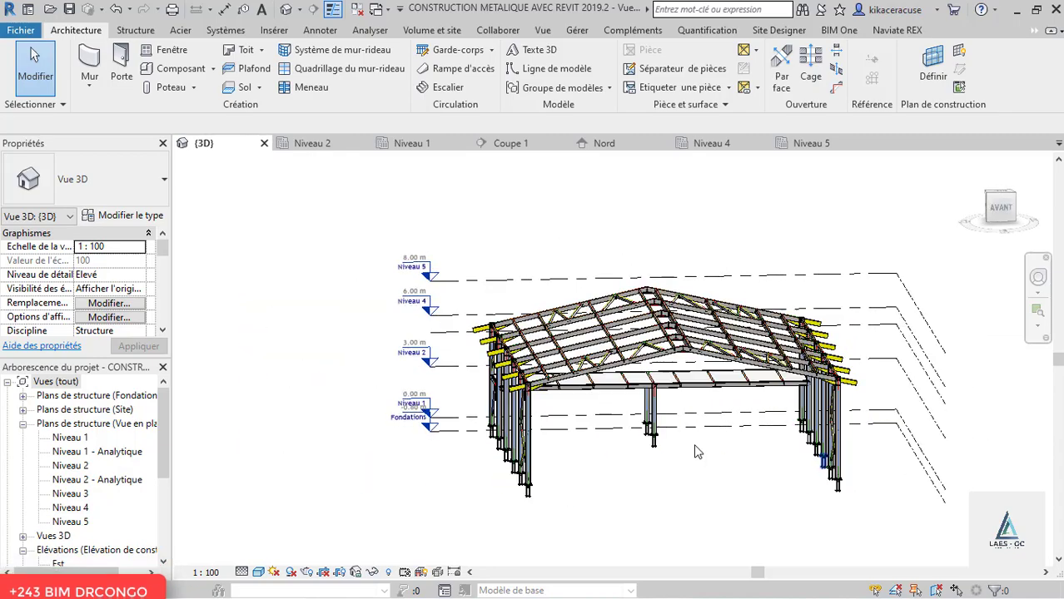
pyautogui.scroll(2, 699, 454)
pyautogui.keyDown('shift'); pyautogui.moveTo(697, 450); pyautogui.dragTo(790, 427, button='middle'); pyautogui.keyUp('shift')
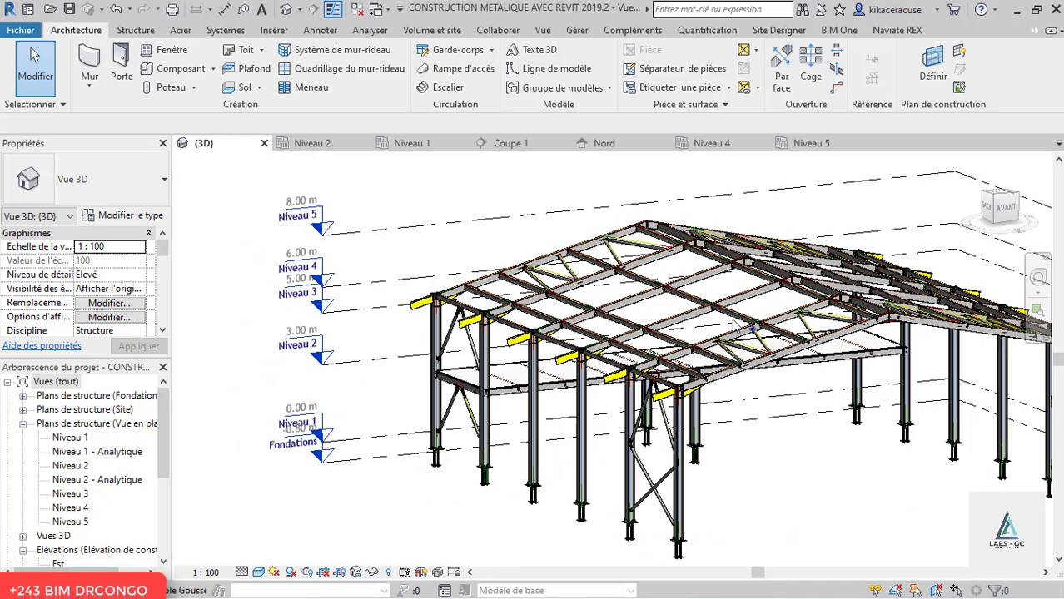
pyautogui.scroll(-2, 799, 368)
pyautogui.scroll(2, 822, 399)
pyautogui.scroll(1, 883, 432)
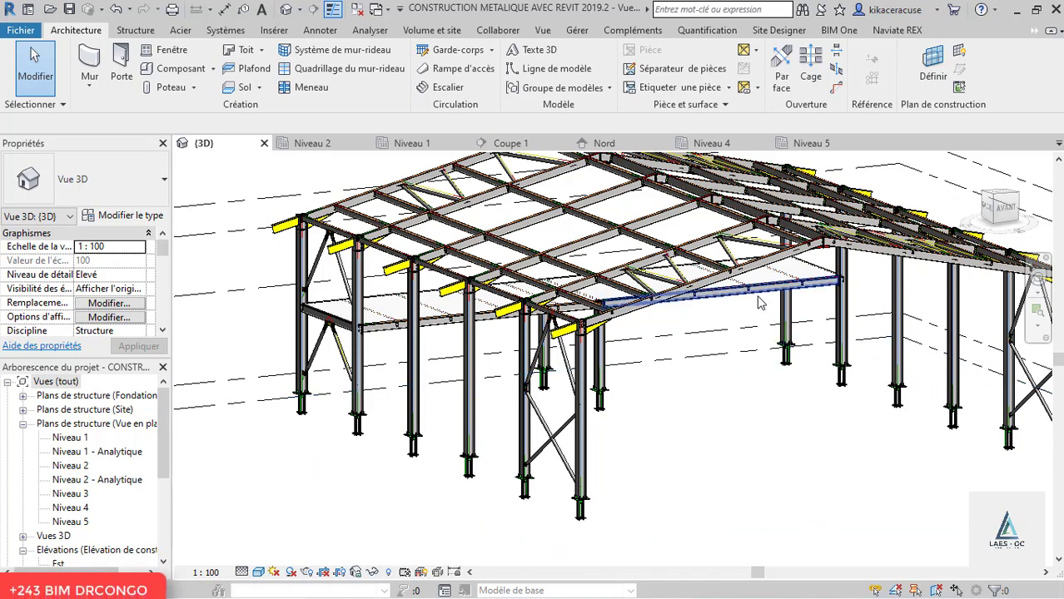
pyautogui.scroll(2, 759, 301)
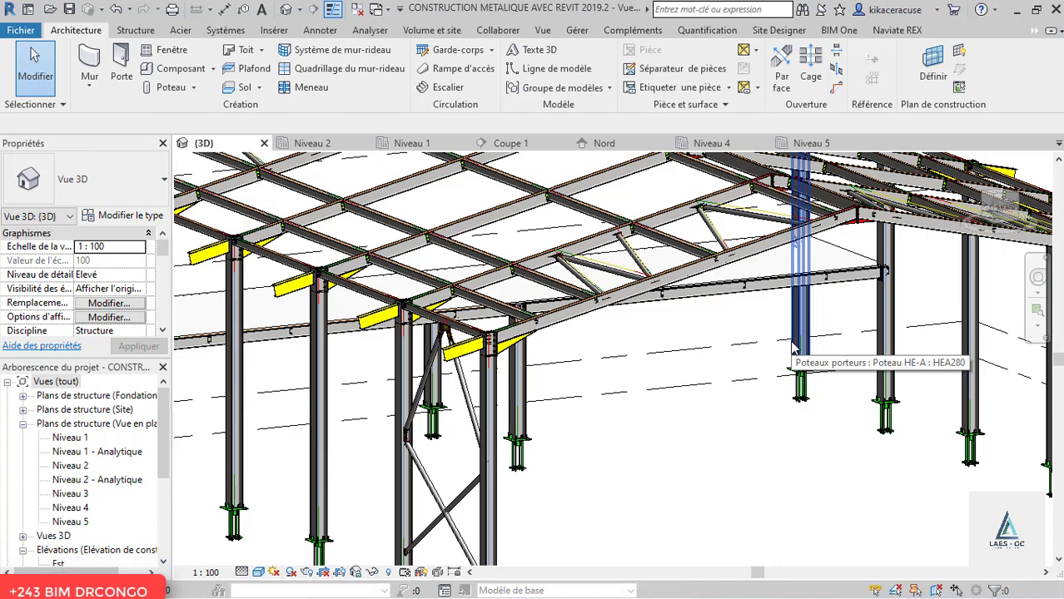
pyautogui.scroll(-5, 492, 327)
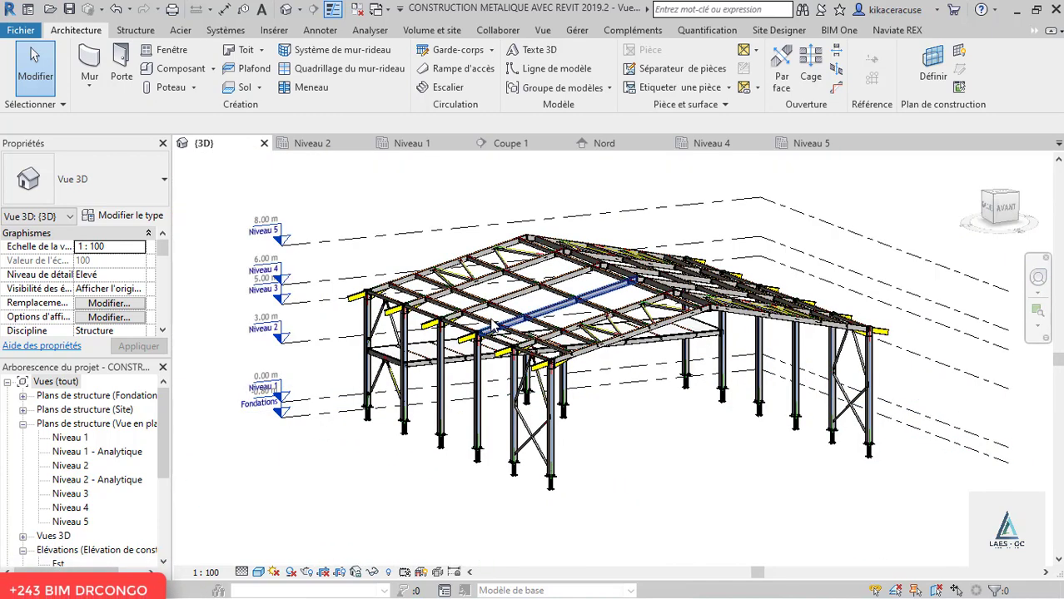
pyautogui.keyDown('shift'); pyautogui.moveTo(491, 325); pyautogui.dragTo(866, 290, button='middle'); pyautogui.keyUp('shift')
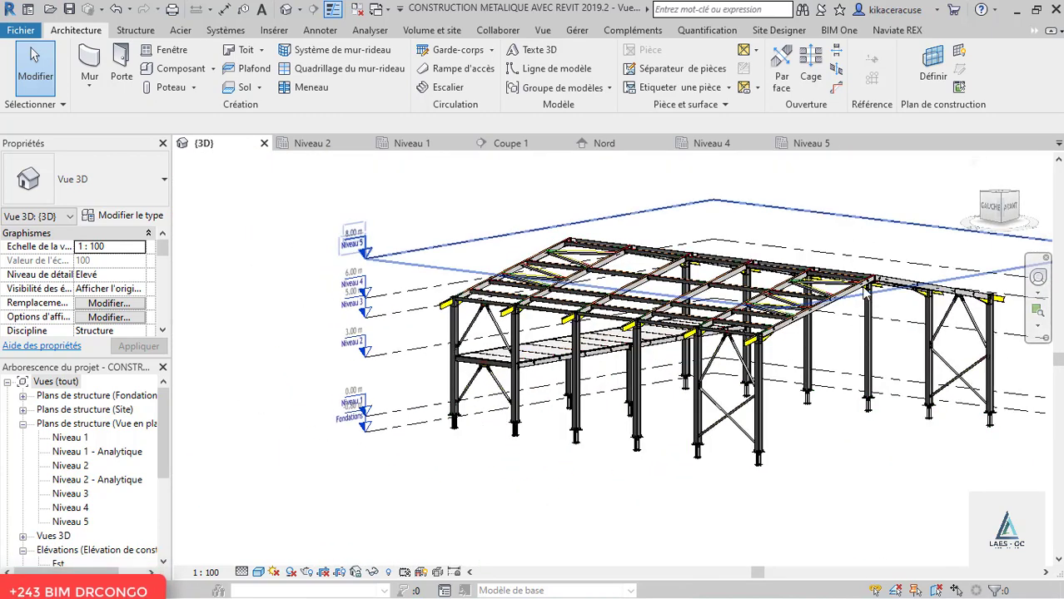
# Inspect the roof's ridge haunch and purlin connections up close, along with the eave haunches on the columns
pyautogui.scroll(3, 866, 289)
pyautogui.scroll(3, 559, 203)
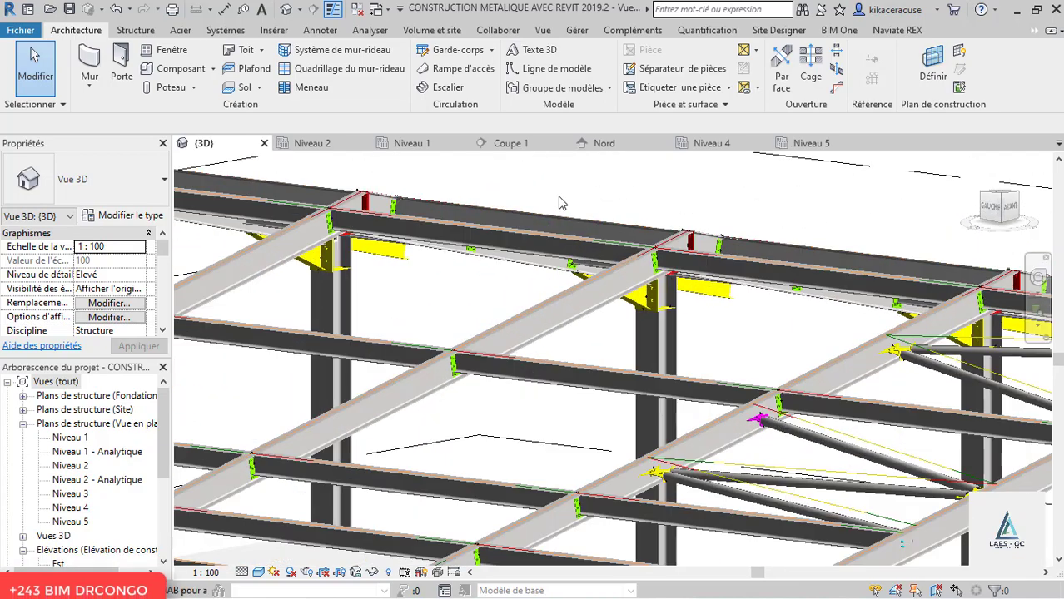
pyautogui.scroll(-4, 559, 203)
pyautogui.keyDown('shift'); pyautogui.moveTo(559, 203); pyautogui.dragTo(312, 331, button='middle'); pyautogui.keyUp('shift')
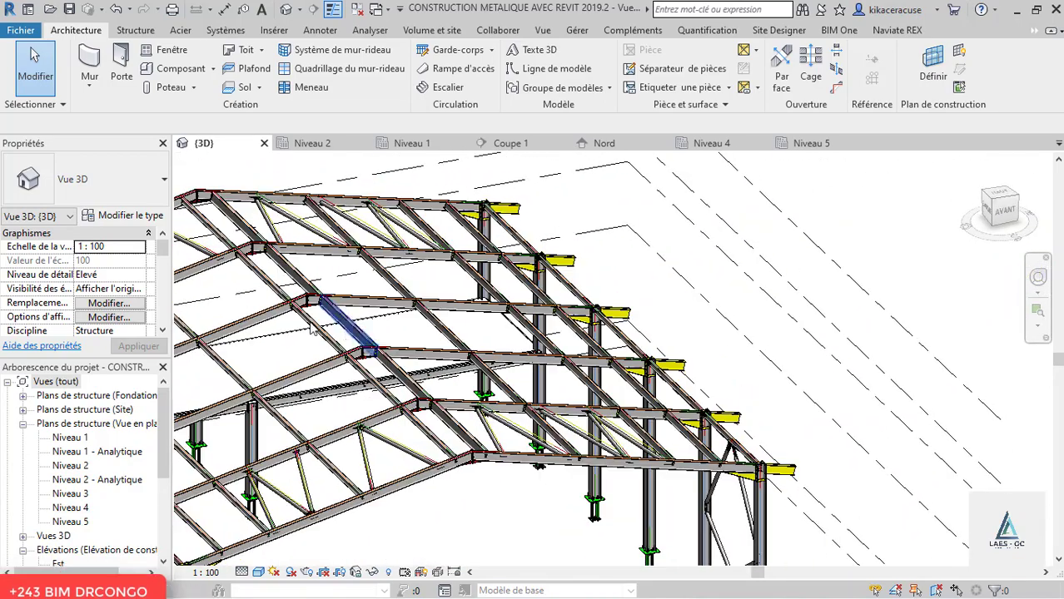
pyautogui.scroll(8, 312, 331)
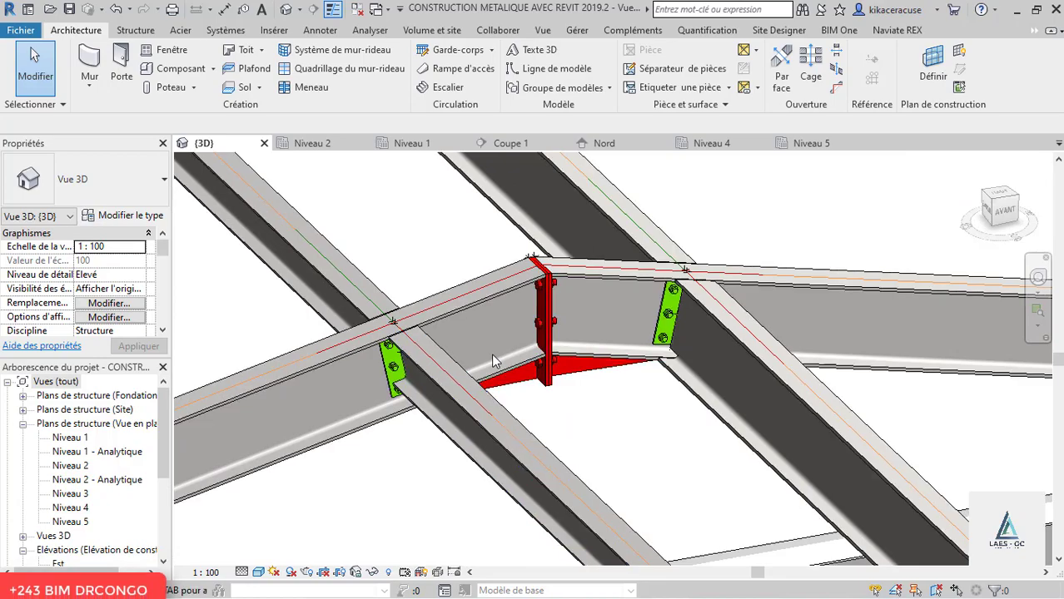
pyautogui.scroll(-5, 601, 337)
pyautogui.keyDown('shift'); pyautogui.moveTo(656, 461); pyautogui.dragTo(688, 402, button='middle'); pyautogui.keyUp('shift')
pyautogui.scroll(-5, 473, 387)
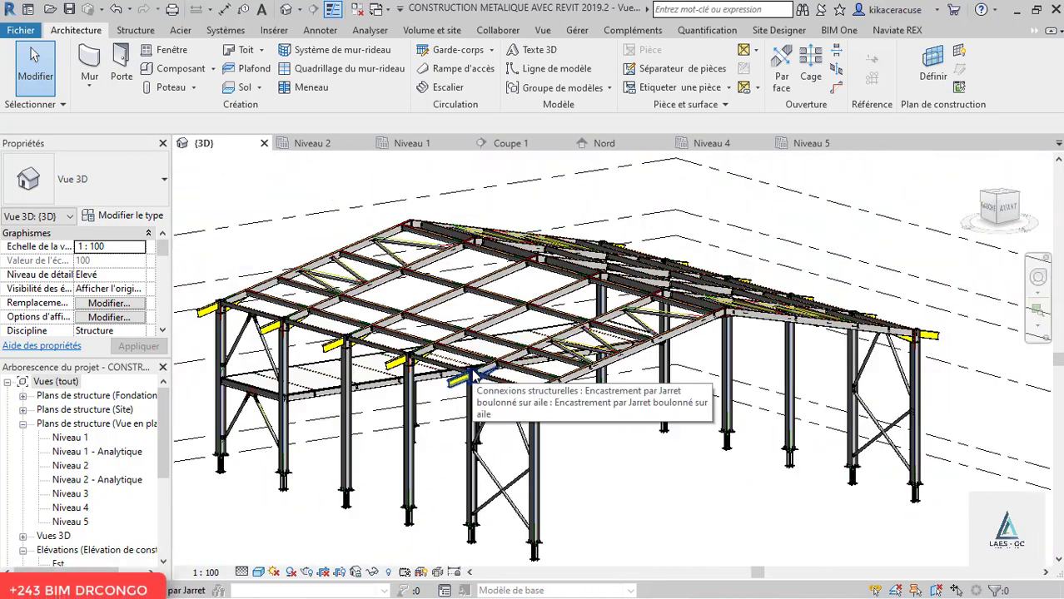
pyautogui.scroll(3, 473, 387)
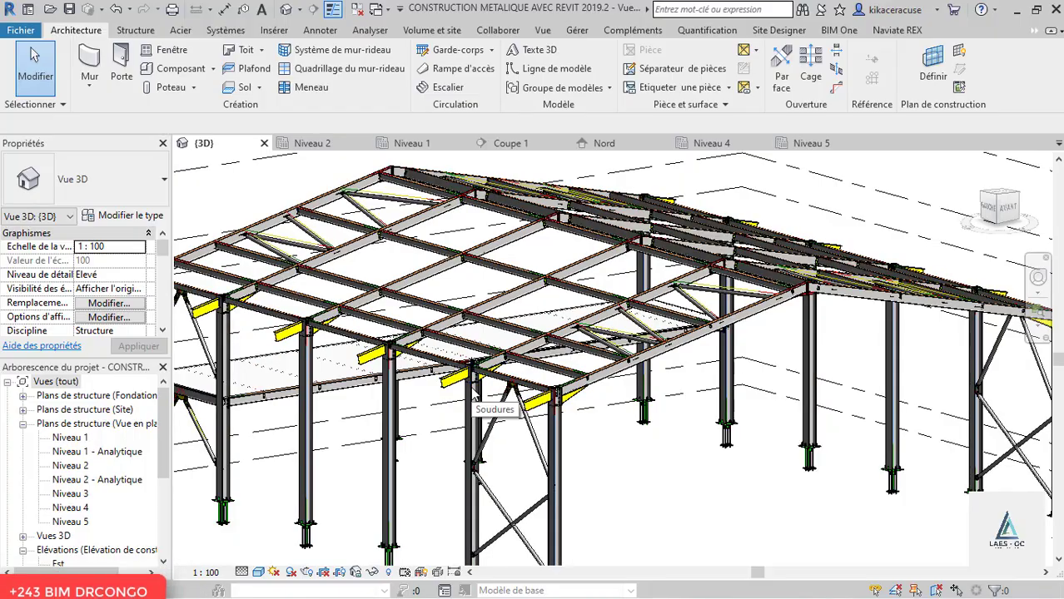